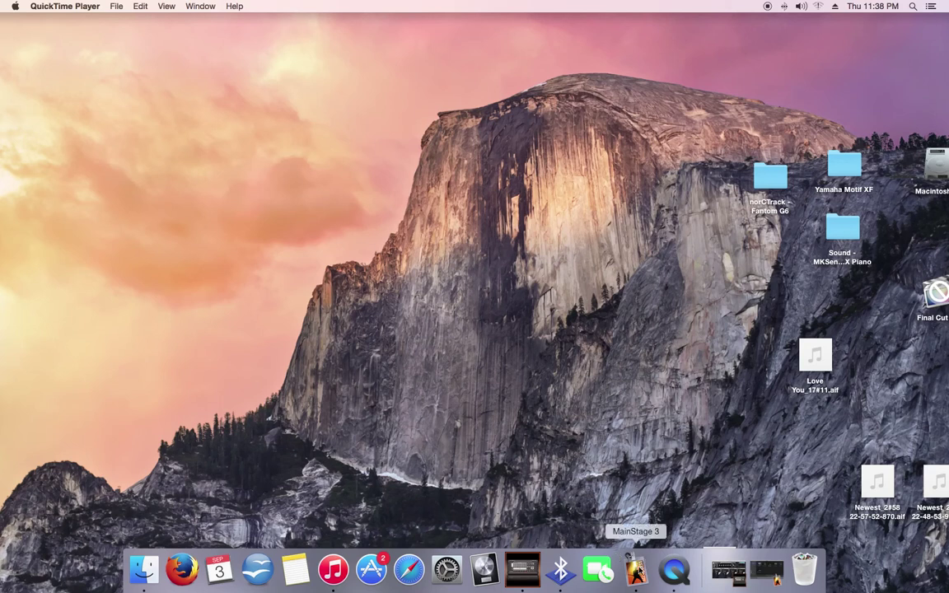
Switch to MainStage 3, create a concert from the Keyboard template and select the Classic Electric Piano channel strip
{"action": "left_click", "coordinate": [638, 568]}
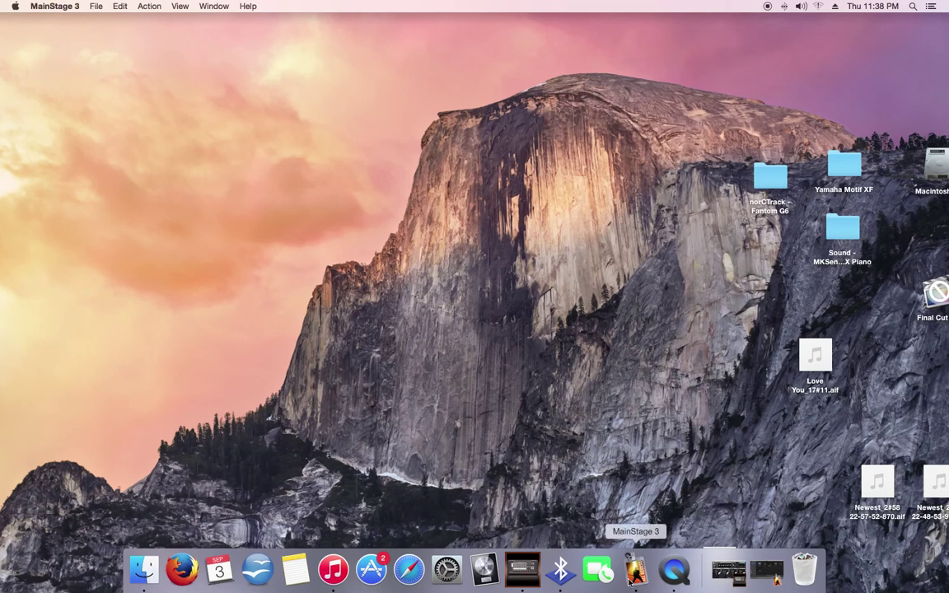
{"action": "left_click", "coordinate": [767, 570]}
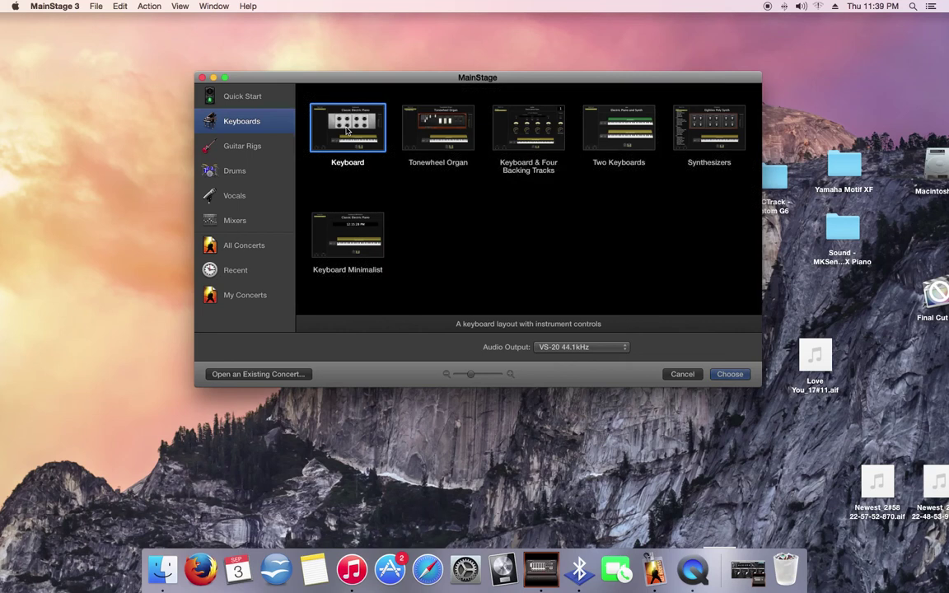
{"action": "double_click", "coordinate": [347, 131]}
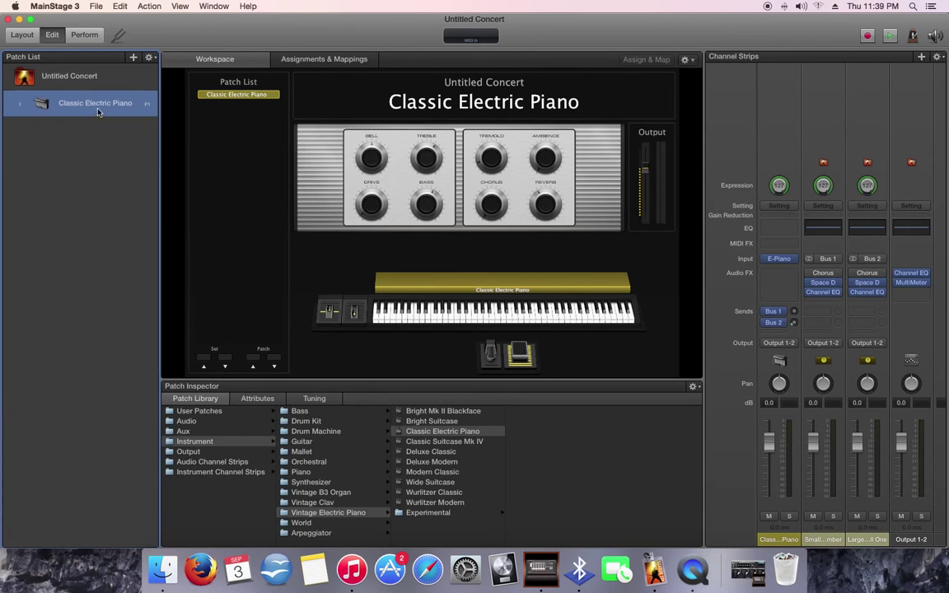
{"action": "left_click", "coordinate": [774, 136]}
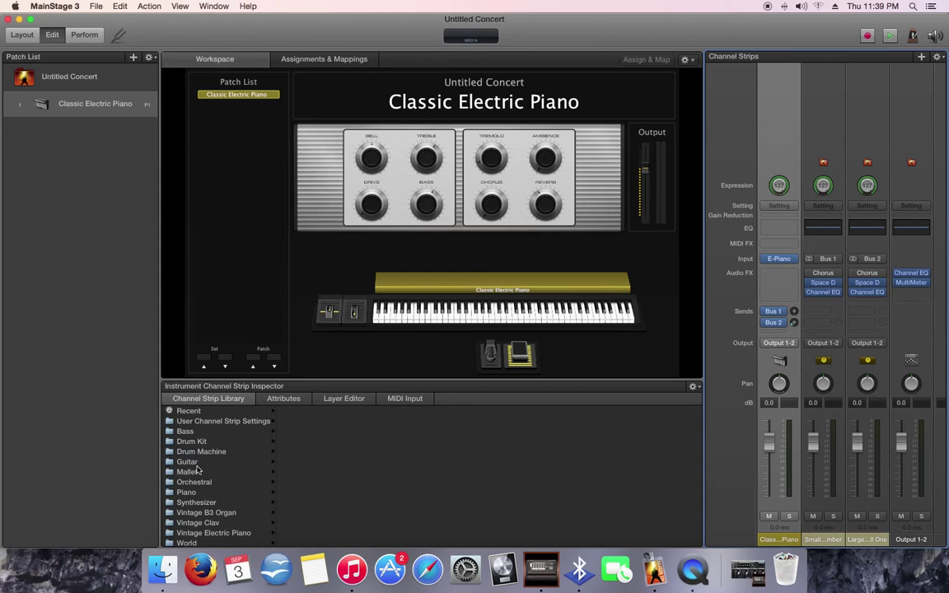
{"action": "left_click", "coordinate": [792, 261]}
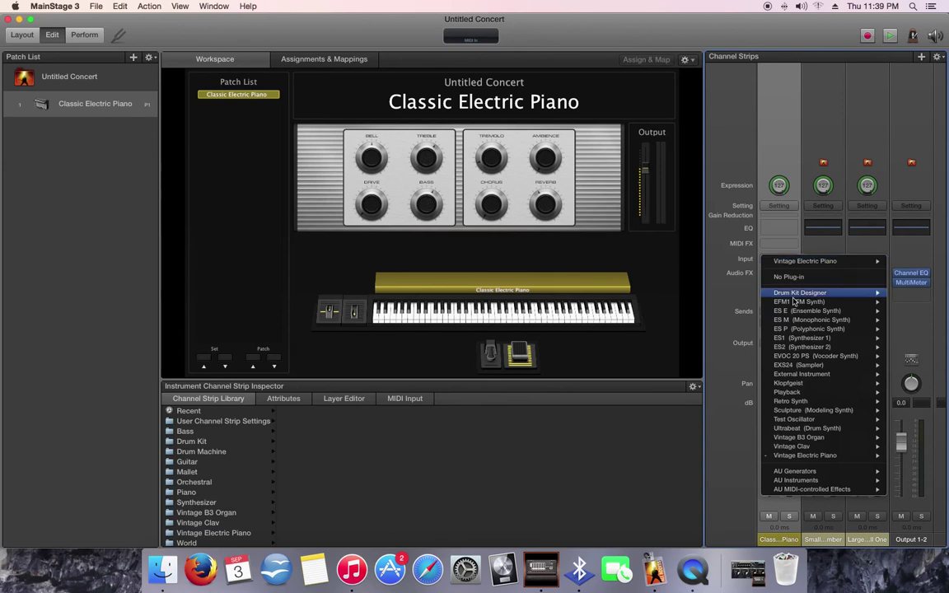
{"action": "mouse_move", "coordinate": [814, 342]}
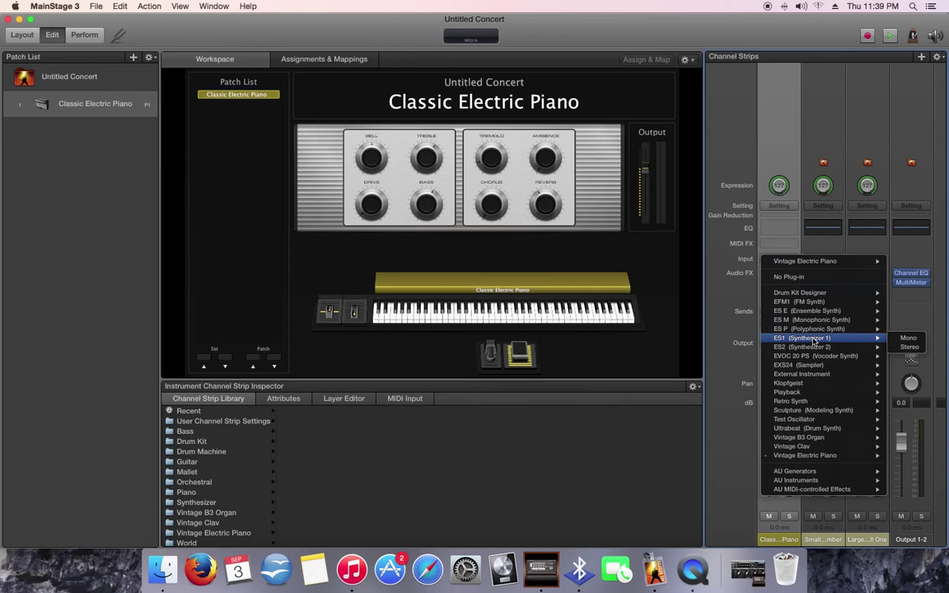
{"action": "mouse_move", "coordinate": [784, 349]}
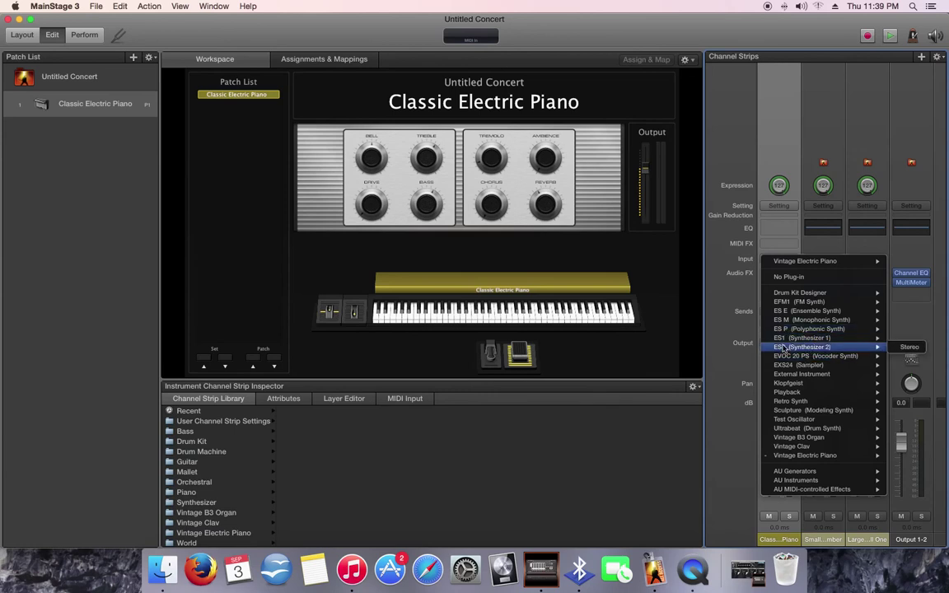
{"action": "left_click", "coordinate": [413, 489]}
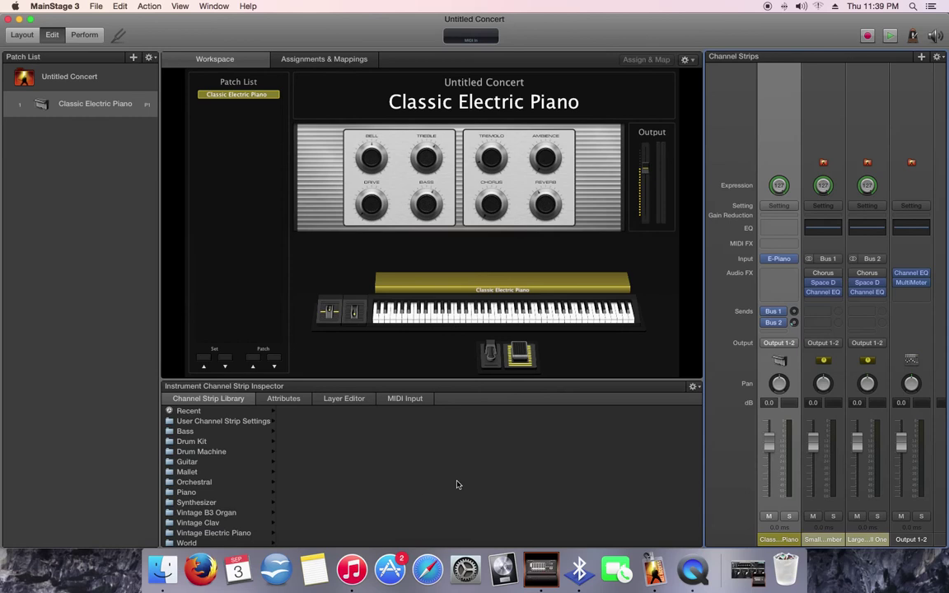
Load the Saturn Lead setting from the Synthesizer Lead category onto the Classic Electric Piano channel strip
{"action": "left_click", "coordinate": [200, 503]}
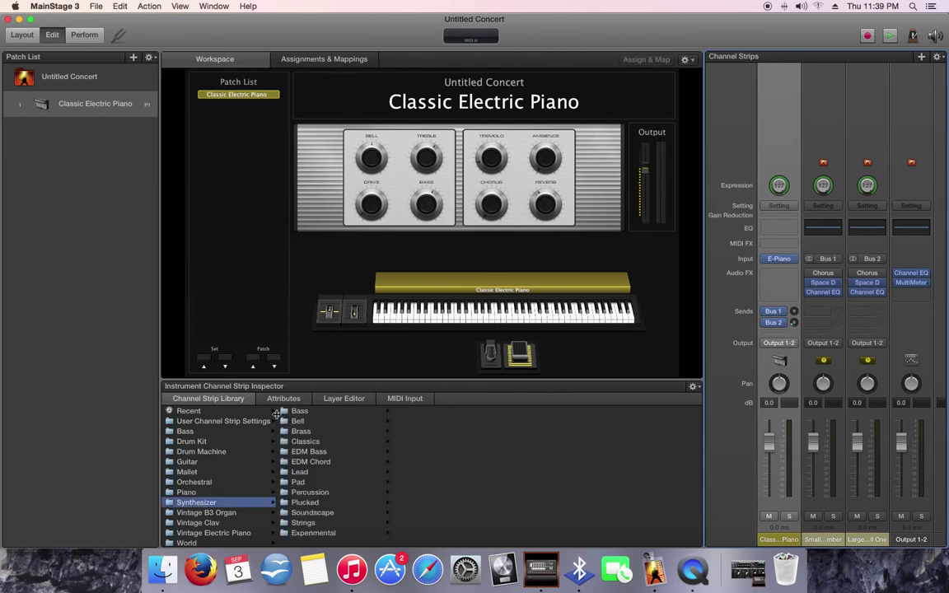
{"action": "left_click", "coordinate": [295, 472]}
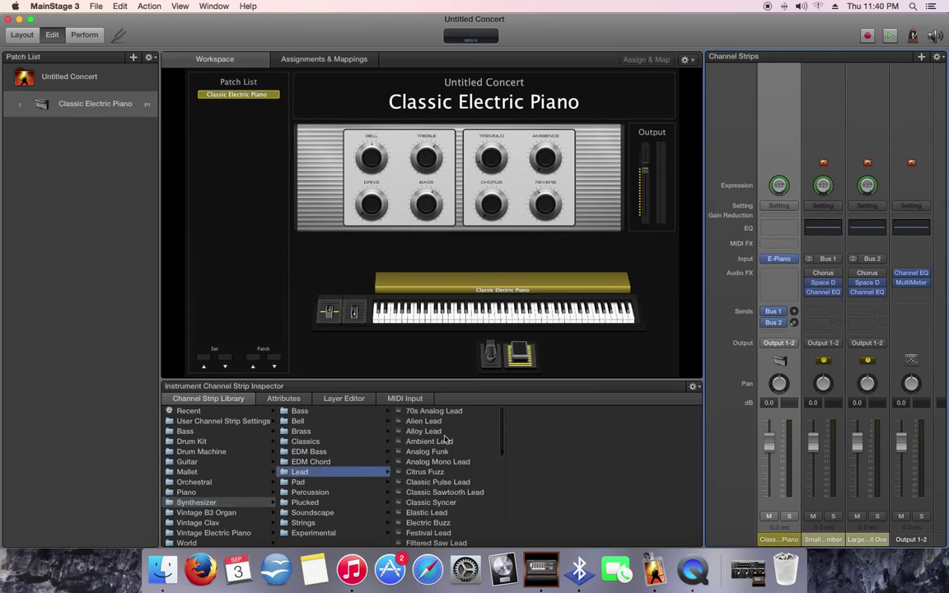
{"action": "scroll", "coordinate": [429, 461], "scroll_direction": "down", "scroll_amount": 8}
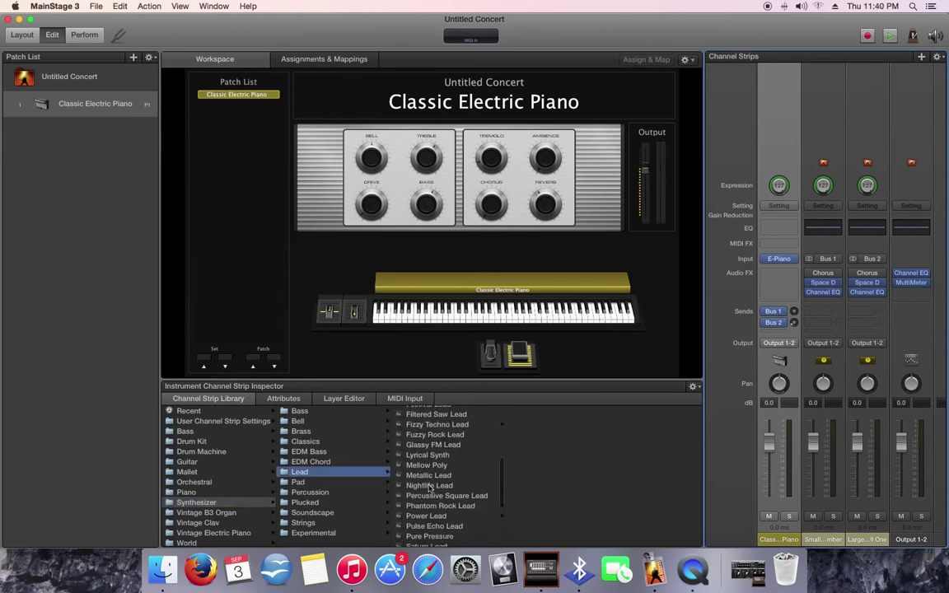
{"action": "scroll", "coordinate": [429, 490], "scroll_direction": "down", "scroll_amount": 3}
{"action": "left_click", "coordinate": [435, 475]}
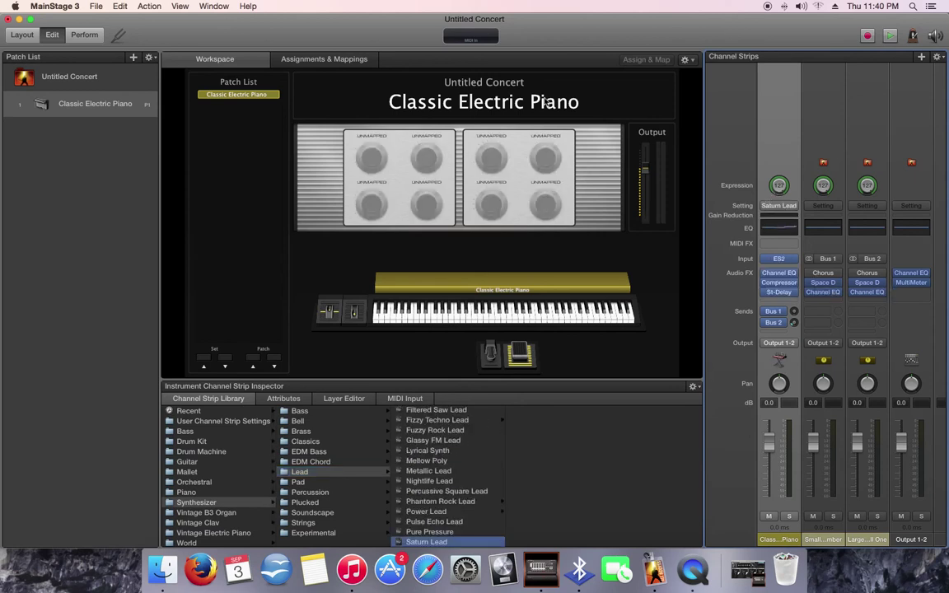
Rename the Classic Electric Piano patch as Siwel
{"action": "left_click", "coordinate": [93, 103]}
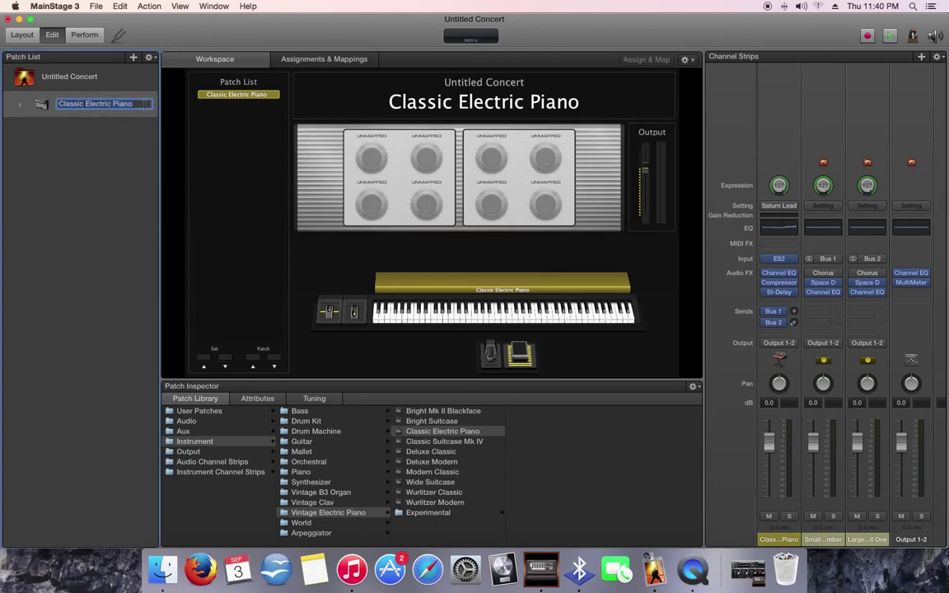
{"action": "key", "text": "BackSpace"}
{"action": "type", "text": "Siwel"}
{"action": "key", "text": "Return"}
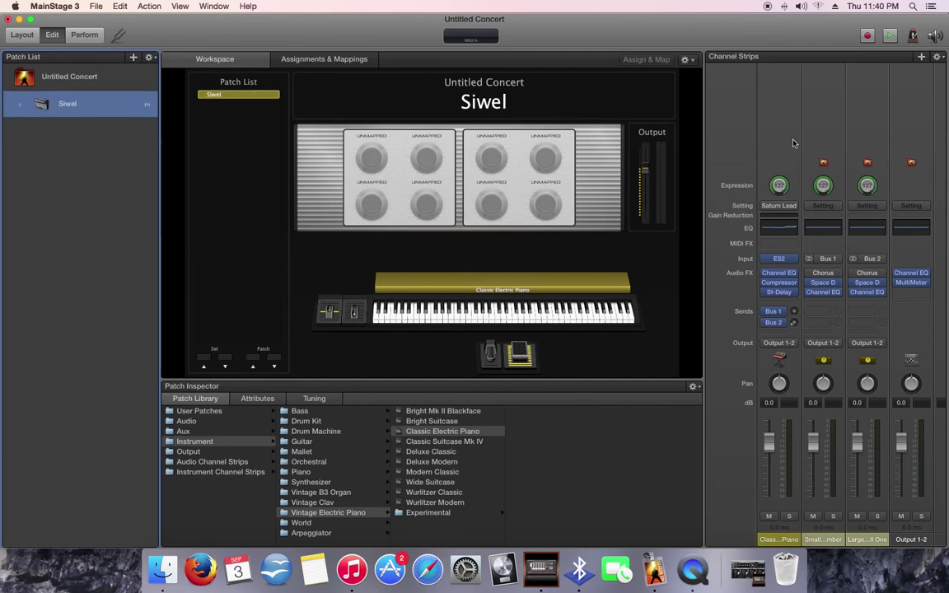
Add a second software instrument channel strip to the Siwel patch, routed to Output 1-2
{"action": "left_click", "coordinate": [775, 189]}
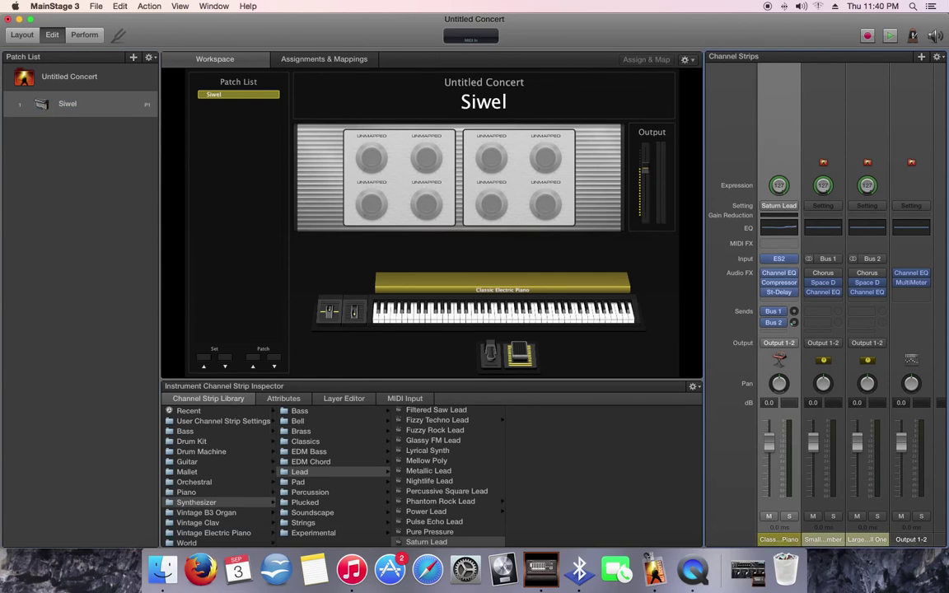
{"action": "left_click", "coordinate": [922, 57]}
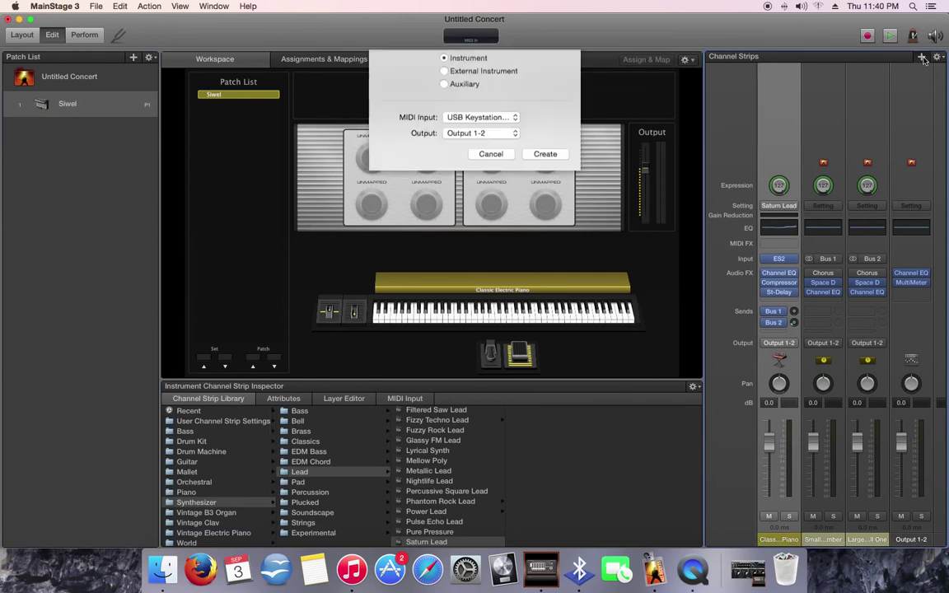
{"action": "left_click", "coordinate": [471, 80]}
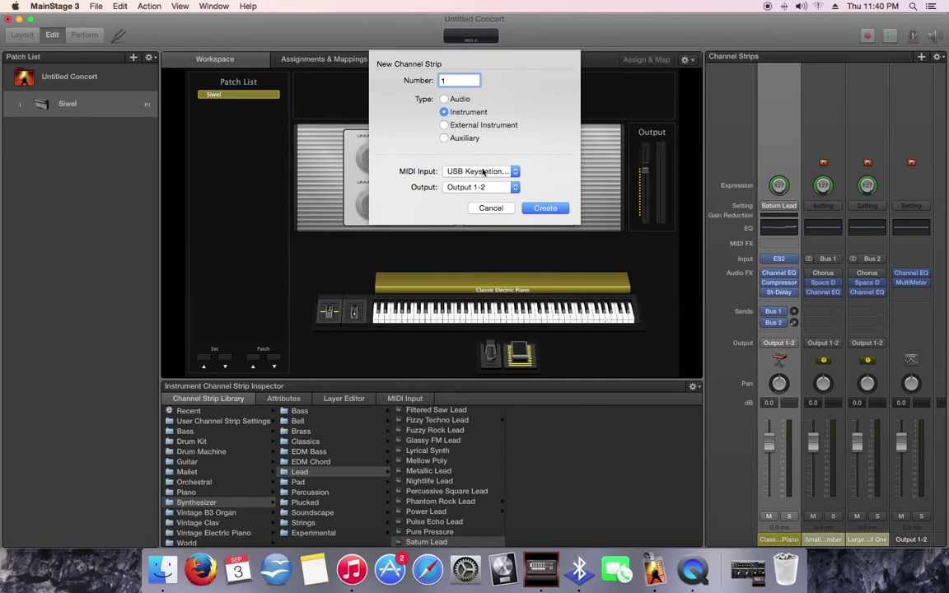
{"action": "left_click", "coordinate": [544, 207]}
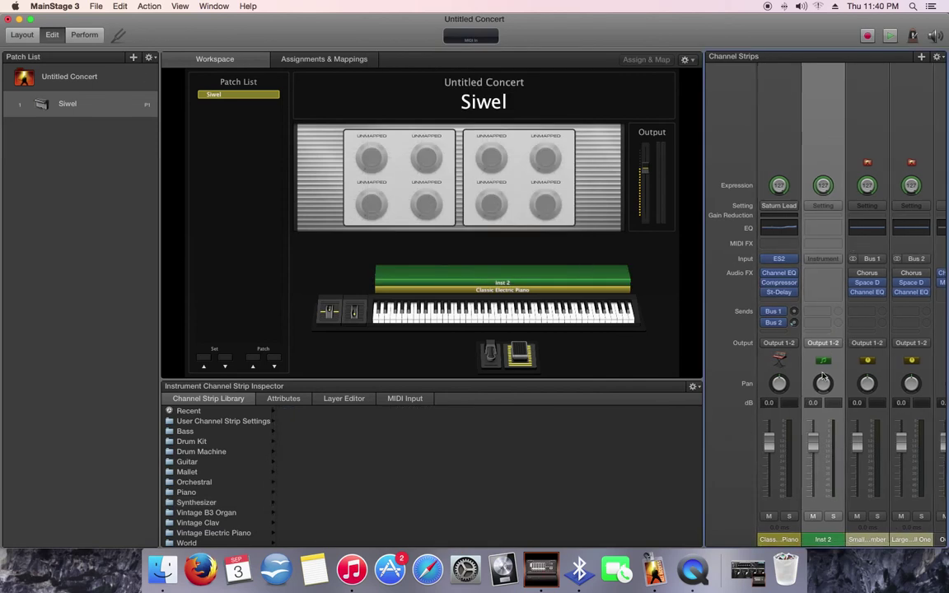
Load the Glassy FM Lead setting from the Synthesizer Lead category onto the new second instrument channel strip
{"action": "mouse_move", "coordinate": [896, 294]}
{"action": "mouse_move", "coordinate": [837, 264]}
{"action": "left_click", "coordinate": [210, 504]}
{"action": "left_click", "coordinate": [308, 476]}
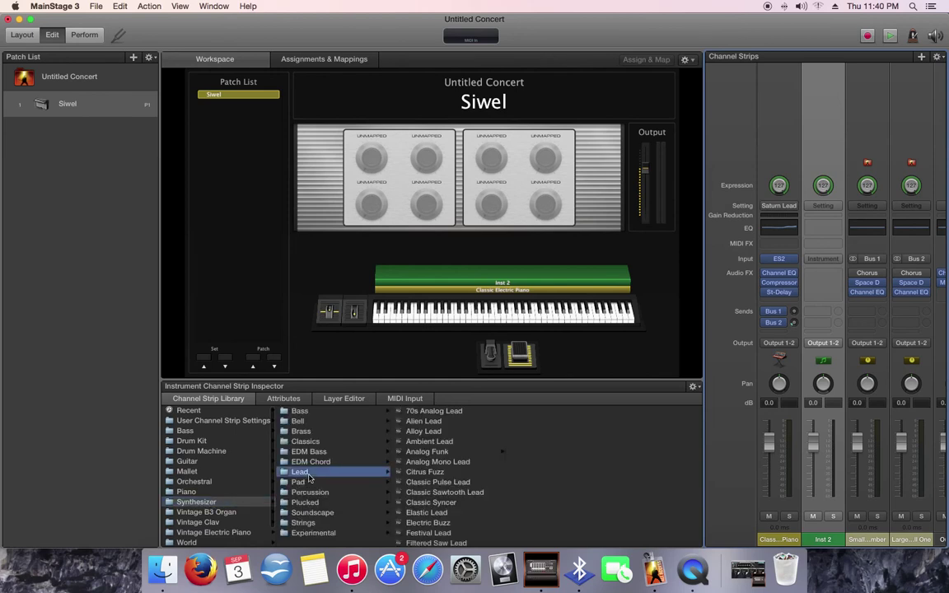
{"action": "scroll", "coordinate": [420, 486], "scroll_direction": "down", "scroll_amount": 5}
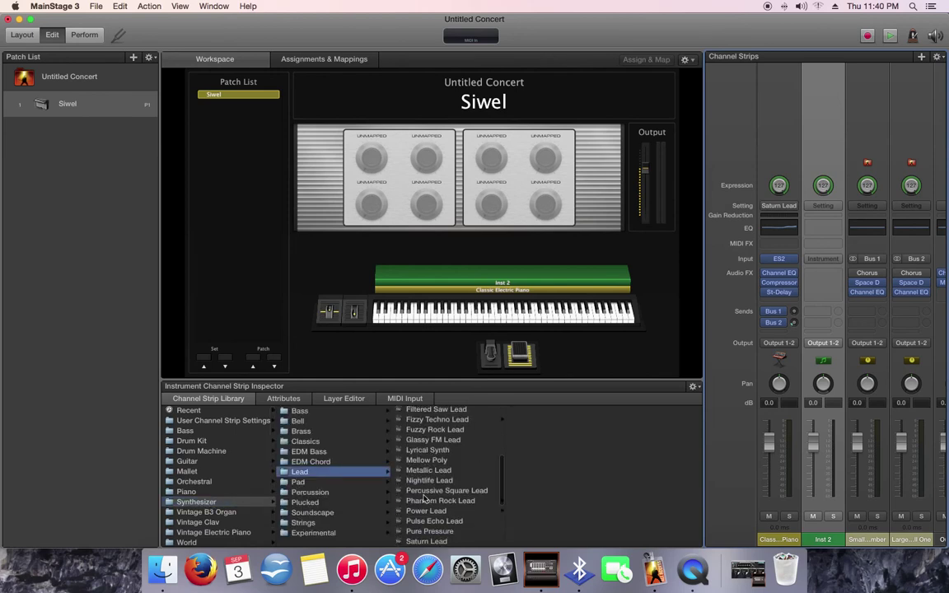
{"action": "scroll", "coordinate": [424, 499], "scroll_direction": "down", "scroll_amount": 5}
{"action": "scroll", "coordinate": [421, 512], "scroll_direction": "up", "scroll_amount": 3}
{"action": "scroll", "coordinate": [422, 503], "scroll_direction": "up", "scroll_amount": 5}
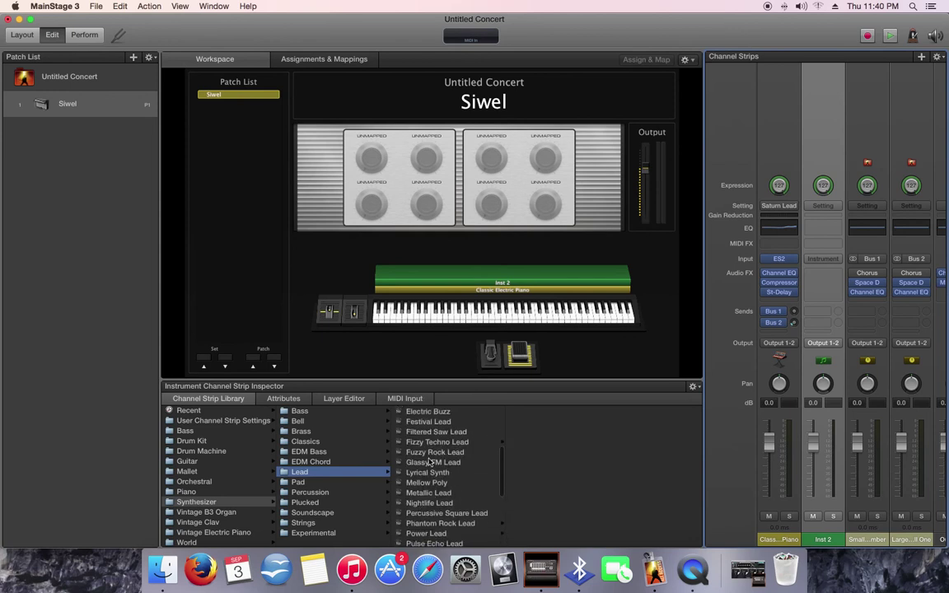
{"action": "left_click", "coordinate": [438, 463]}
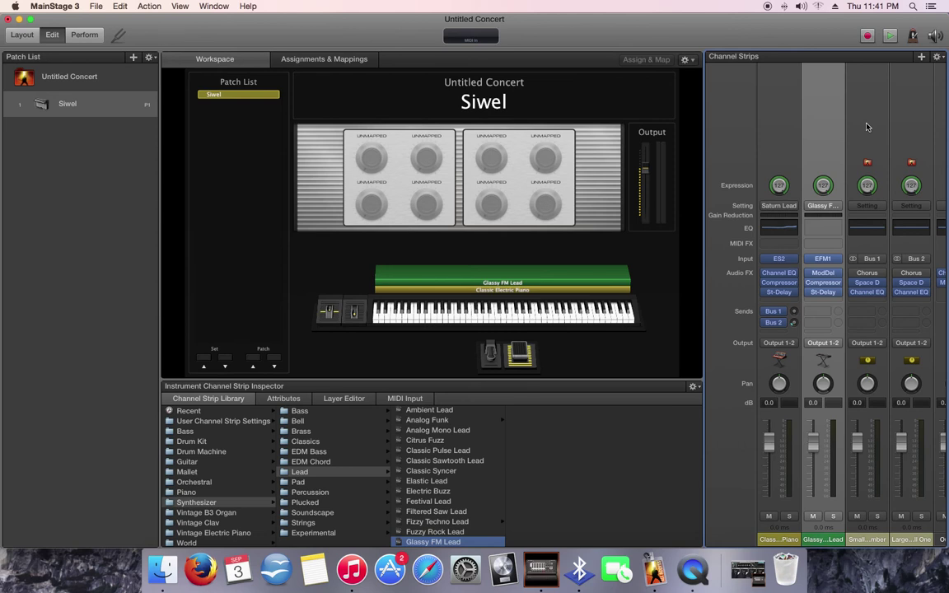
Add a third instrument channel strip to the patch and insert the ES2 synthesizer as its instrument
{"action": "left_click", "coordinate": [922, 56]}
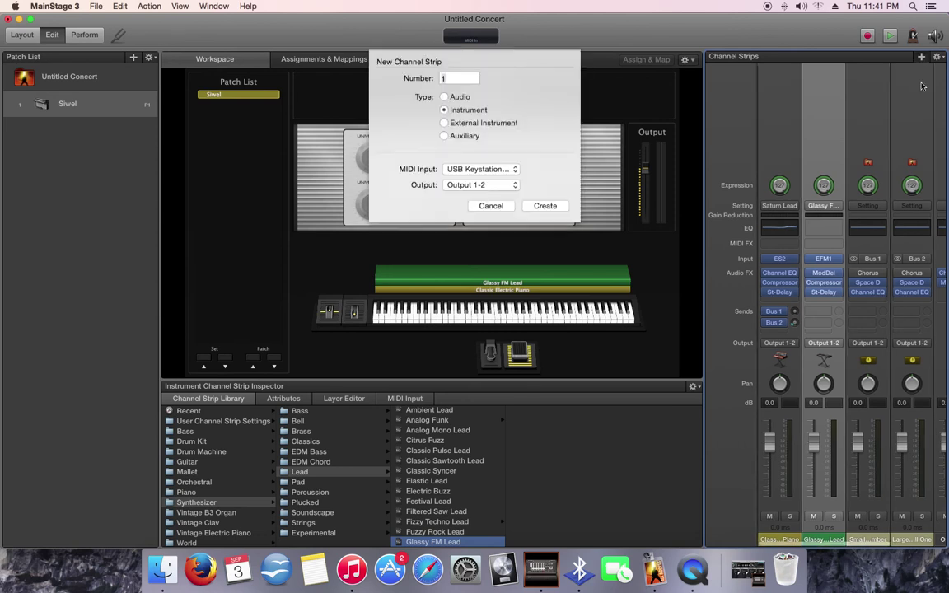
{"action": "left_click", "coordinate": [547, 209]}
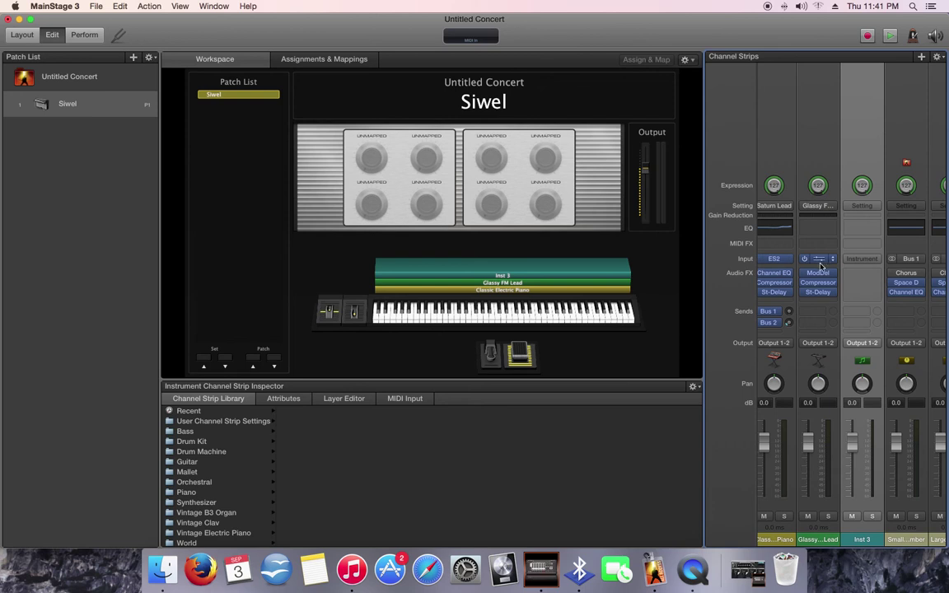
{"action": "left_click", "coordinate": [876, 260]}
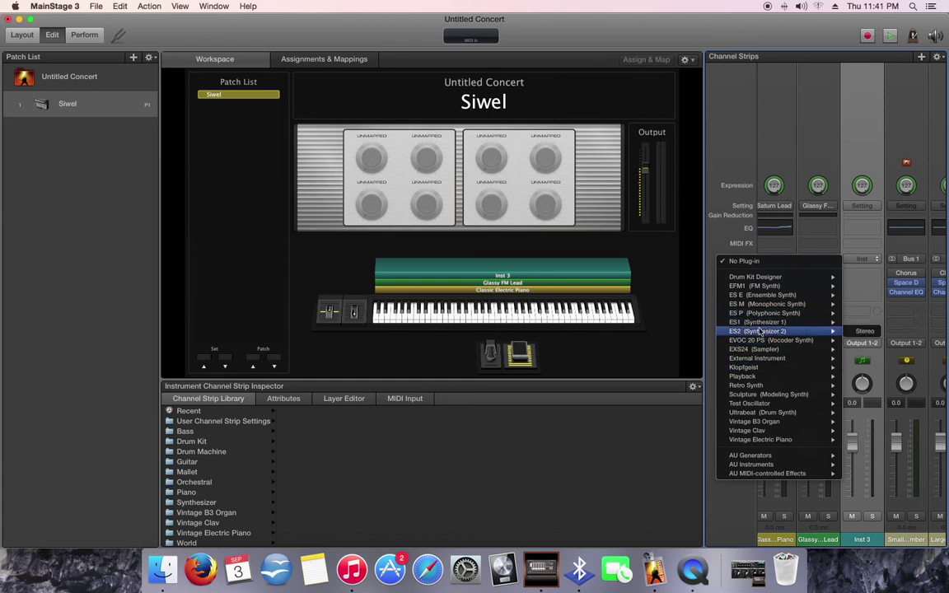
{"action": "left_click", "coordinate": [759, 330]}
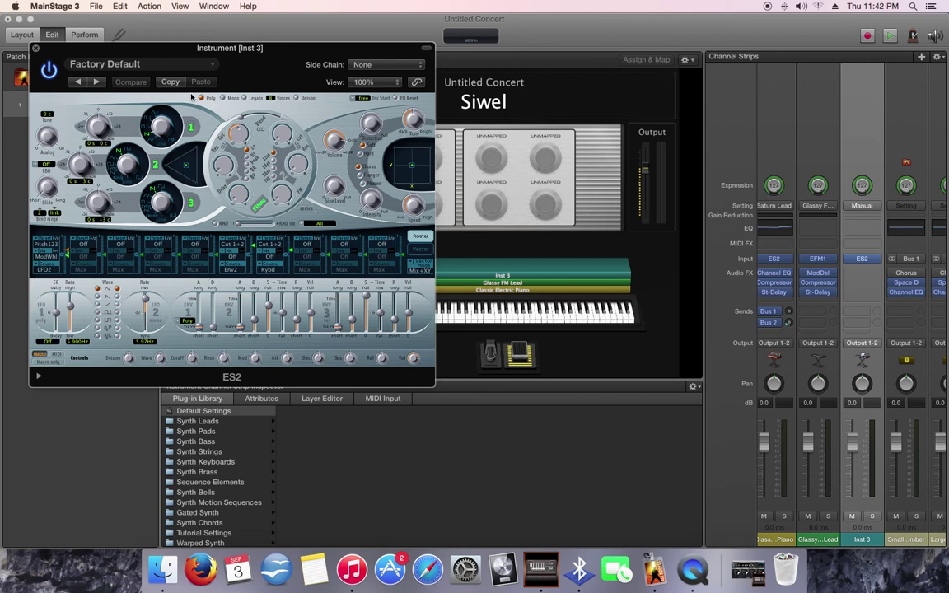
Load the Trance Lead preset from Synth Leads in the ES2 and close the plug-in window
{"action": "left_click", "coordinate": [189, 66]}
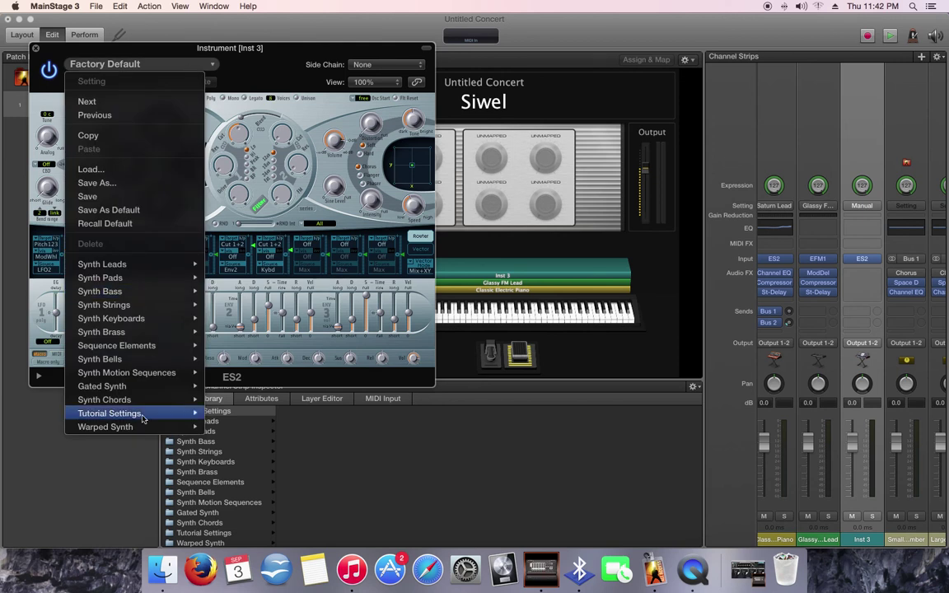
{"action": "mouse_move", "coordinate": [142, 268]}
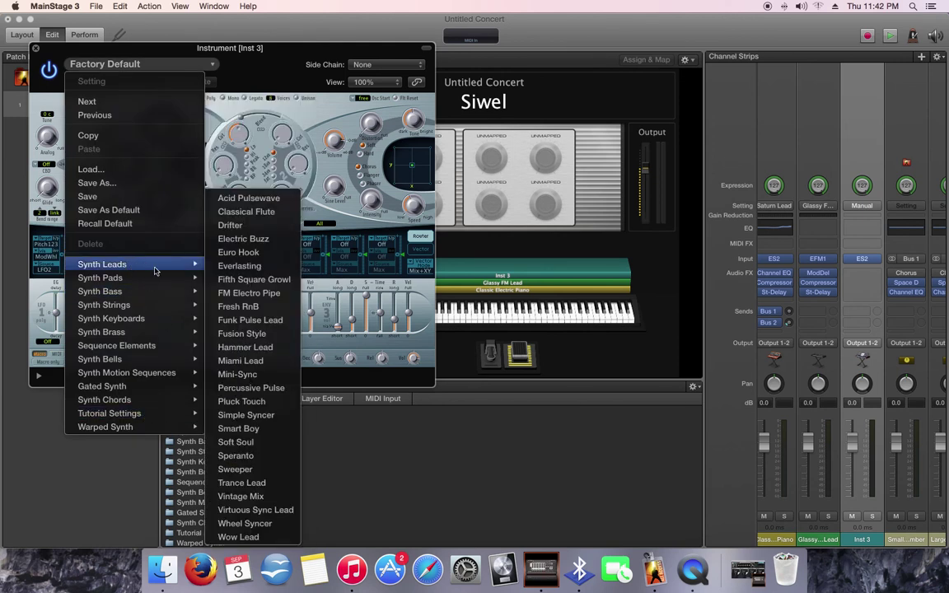
{"action": "left_click", "coordinate": [251, 485]}
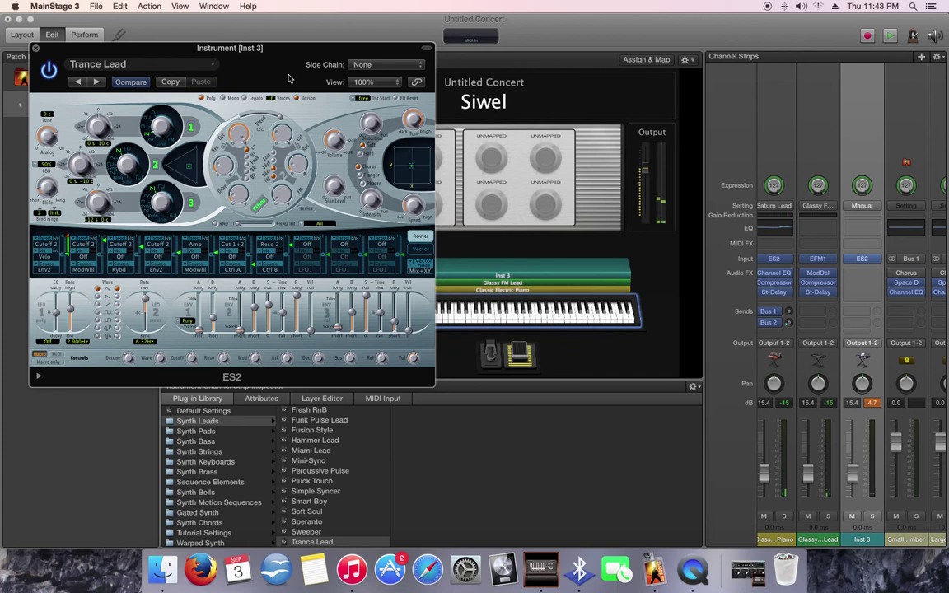
{"action": "left_click", "coordinate": [36, 50]}
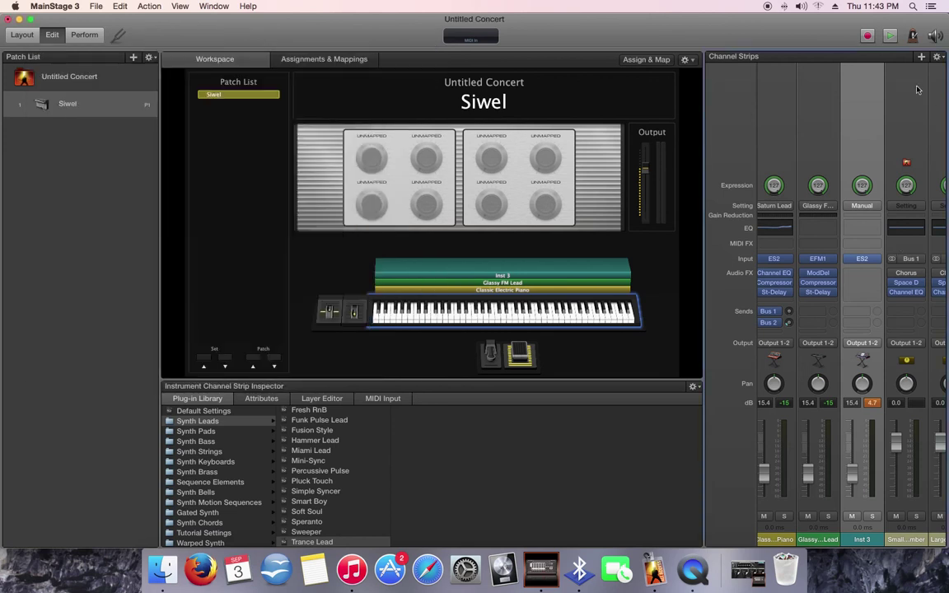
Add a fourth instrument channel strip to the patch and insert the ES1 synthesizer as its instrument
{"action": "left_click", "coordinate": [921, 56]}
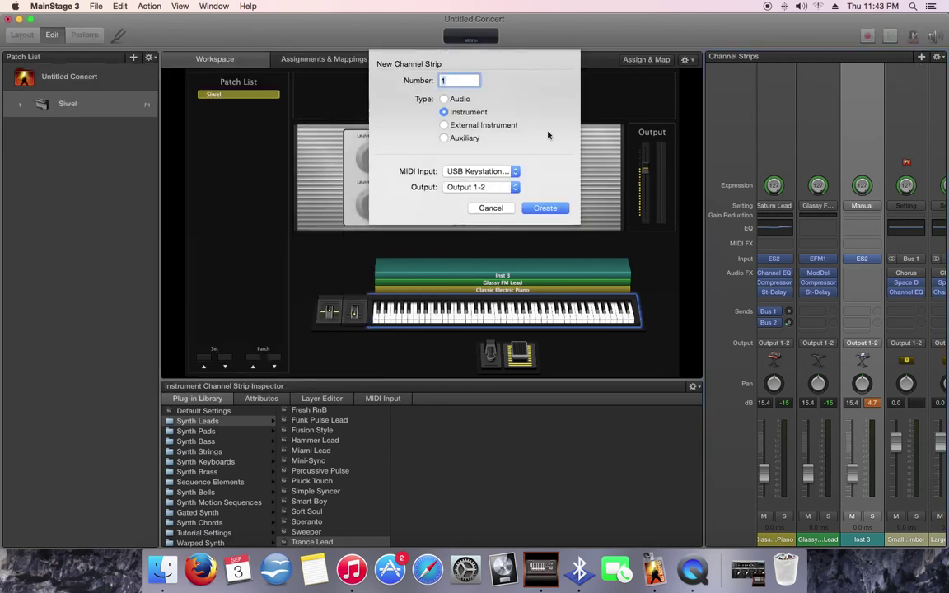
{"action": "left_click", "coordinate": [544, 208]}
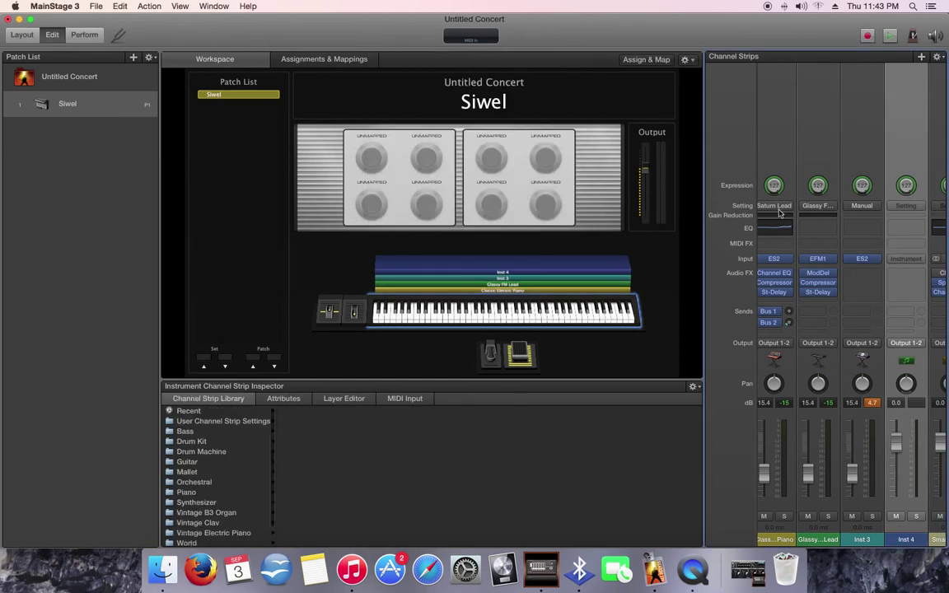
{"action": "left_click", "coordinate": [907, 259]}
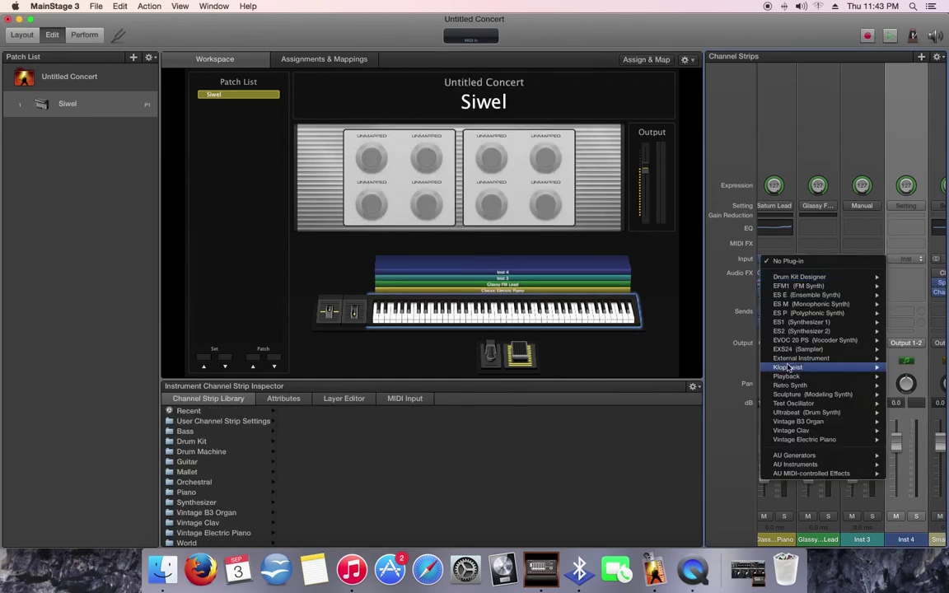
{"action": "left_click", "coordinate": [415, 271]}
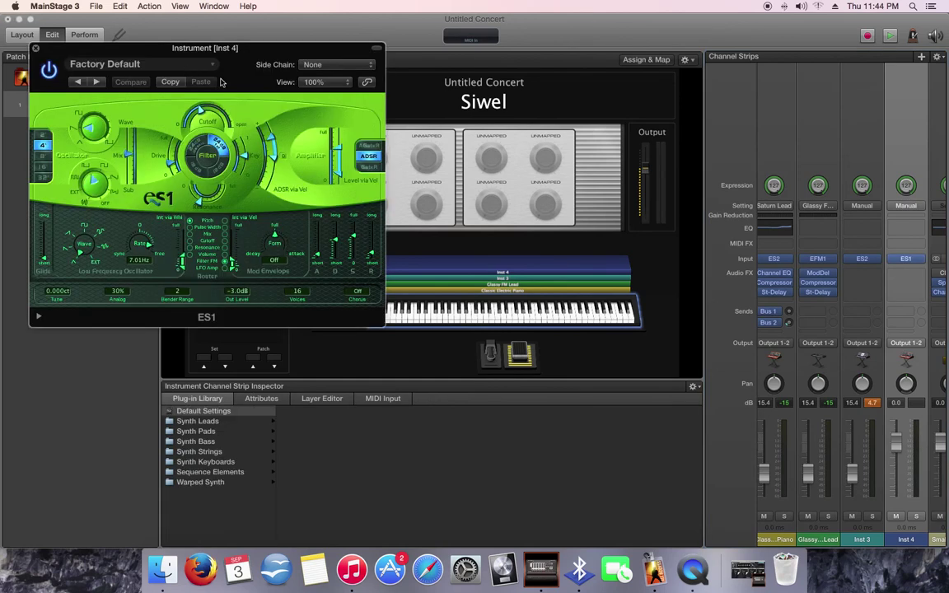
Load the Moog Pulse preset from Synth Leads in the ES1 and close the plug-in window
{"action": "left_click", "coordinate": [180, 66]}
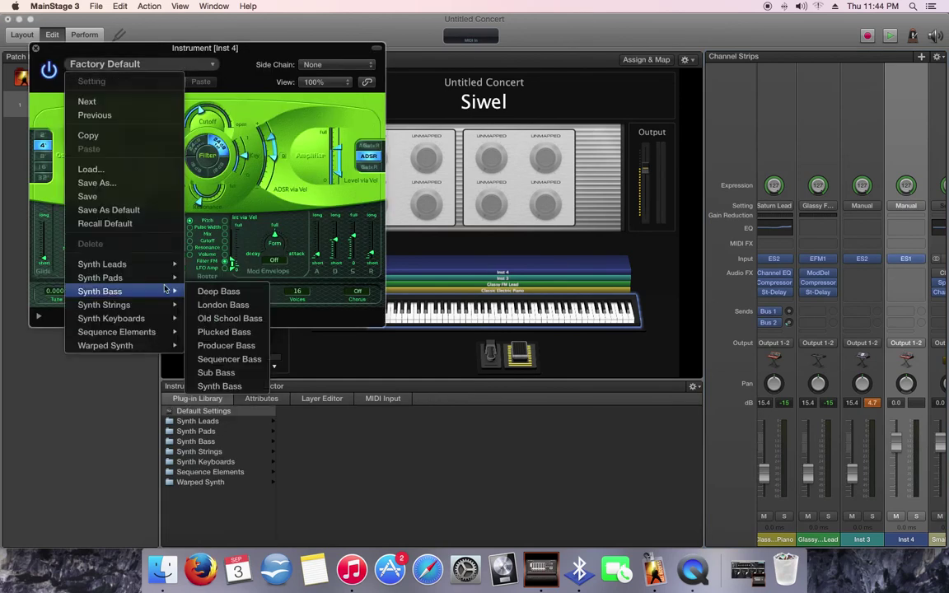
{"action": "mouse_move", "coordinate": [148, 264]}
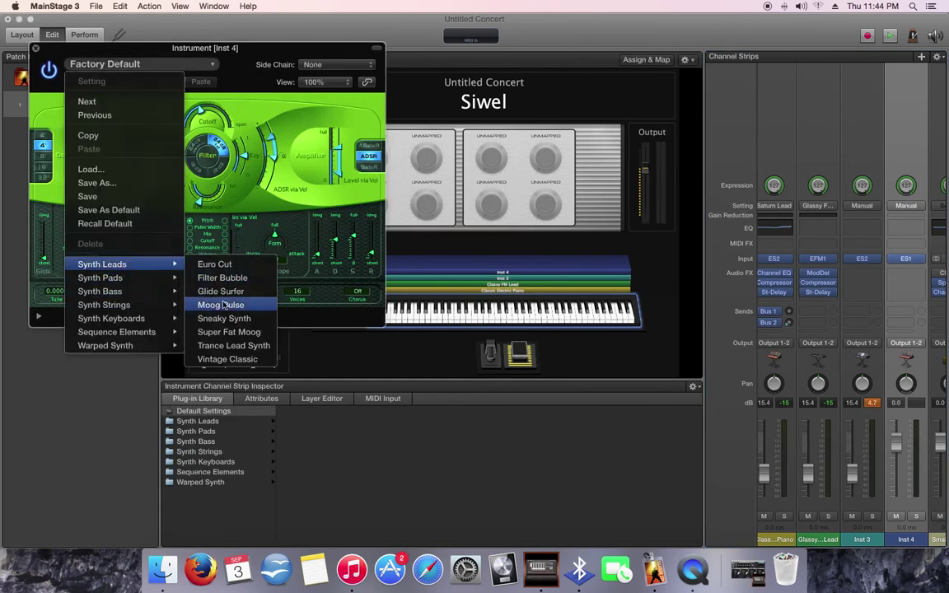
{"action": "left_click", "coordinate": [221, 305]}
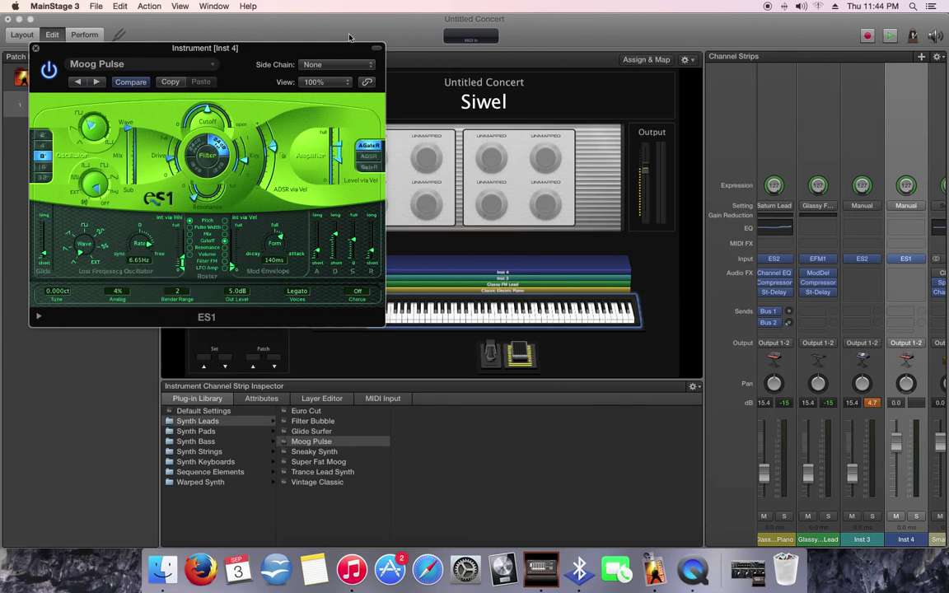
{"action": "left_click", "coordinate": [36, 48]}
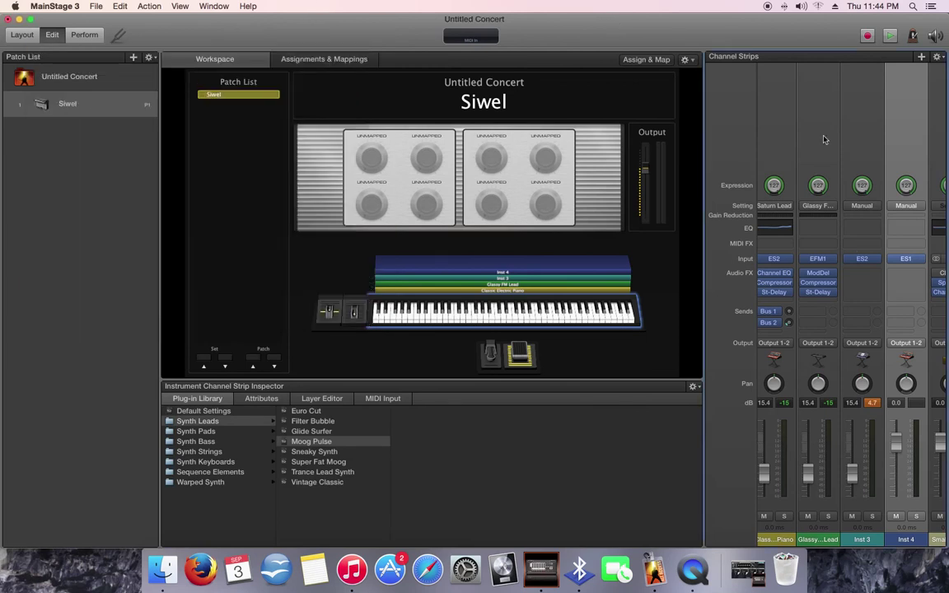
Insert a Transposer MIDI effect on the fourth channel strip, transpose it by -12 semitones and close its window
{"action": "left_click", "coordinate": [906, 247]}
{"action": "left_click", "coordinate": [831, 250]}
{"action": "left_click", "coordinate": [831, 247]}
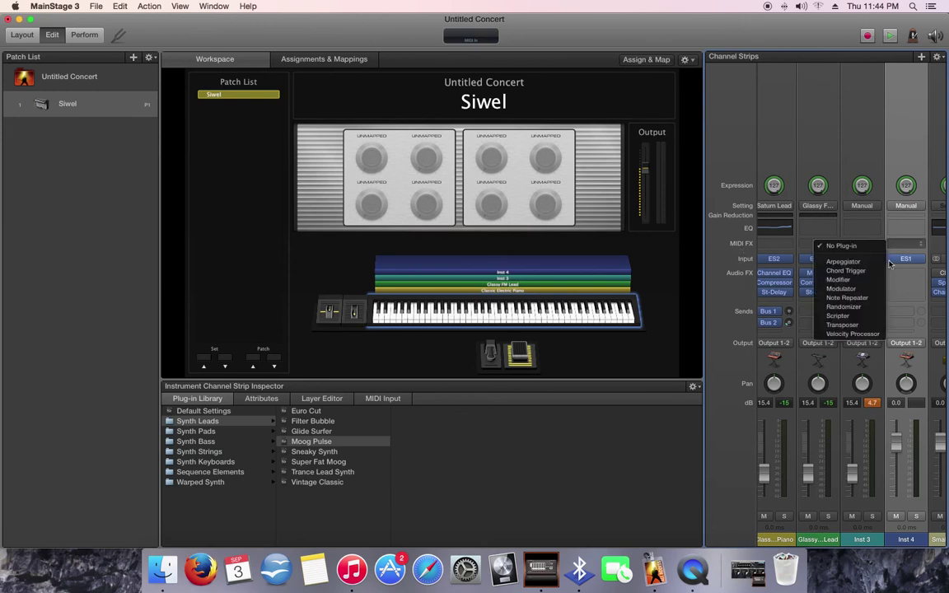
{"action": "left_click", "coordinate": [843, 326]}
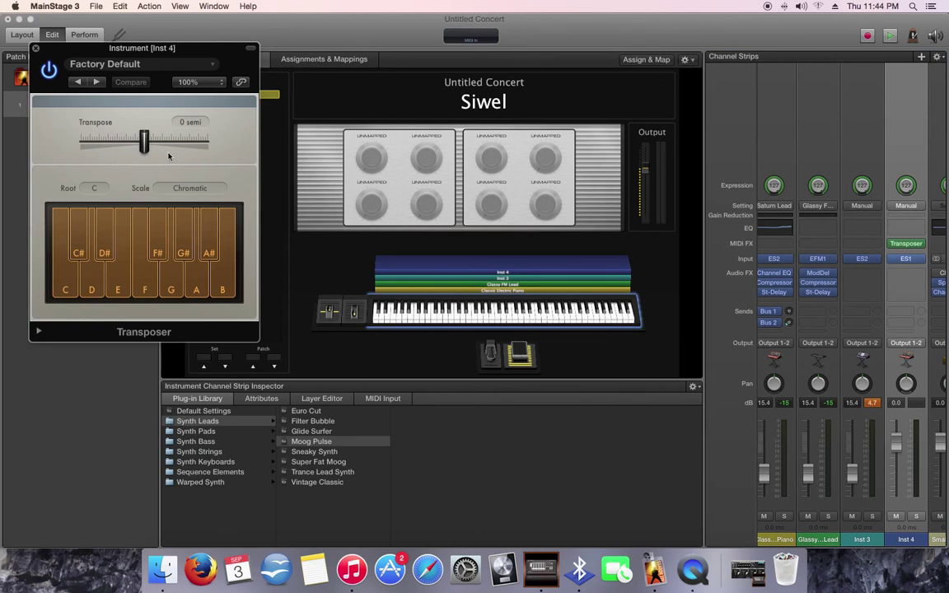
{"action": "left_click_drag", "start_coordinate": [145, 150], "coordinate": [115, 156]}
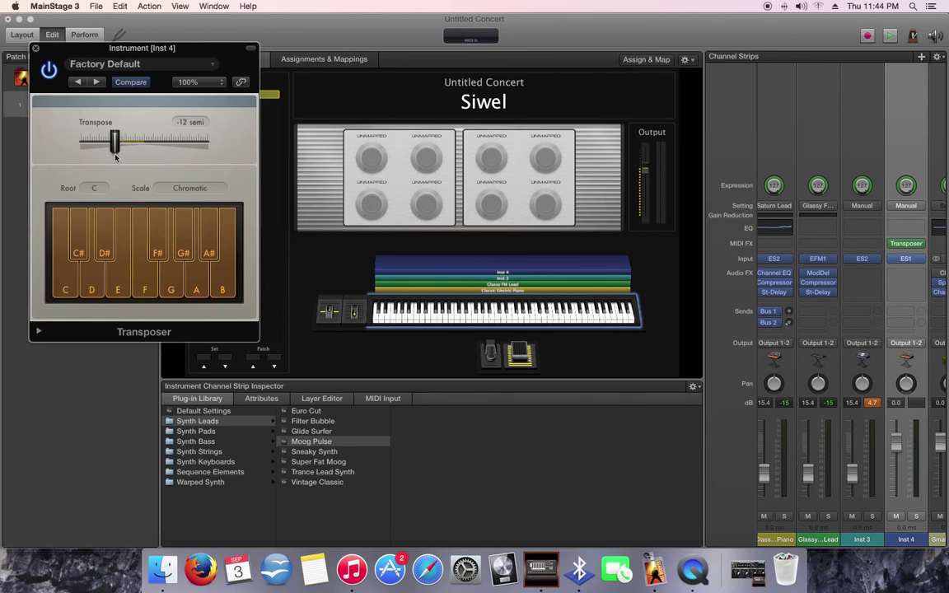
{"action": "left_click", "coordinate": [35, 50]}
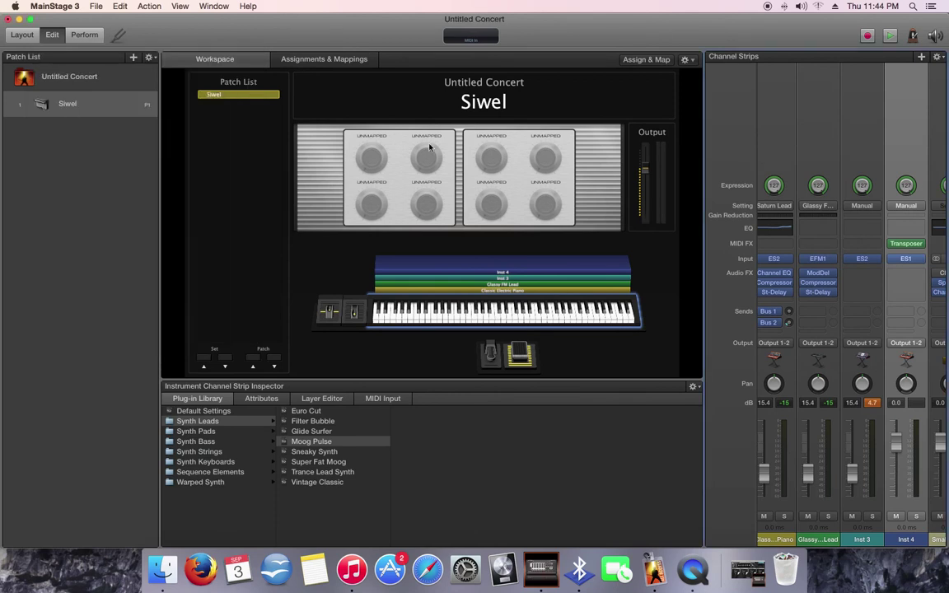
Lower the fourth channel strip's volume to match the other layers and reduce its expression to 75
{"action": "left_click", "coordinate": [822, 156]}
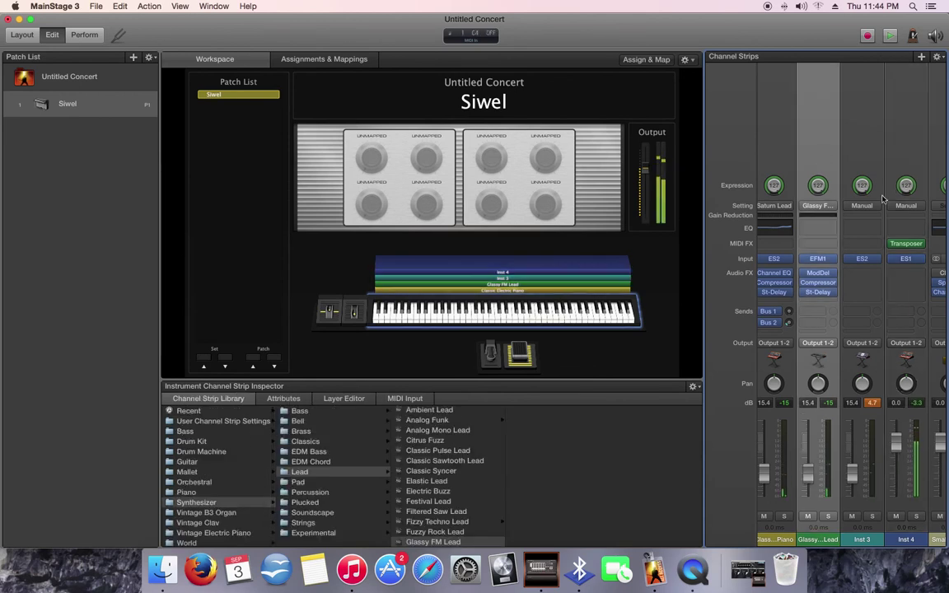
{"action": "mouse_move", "coordinate": [917, 248]}
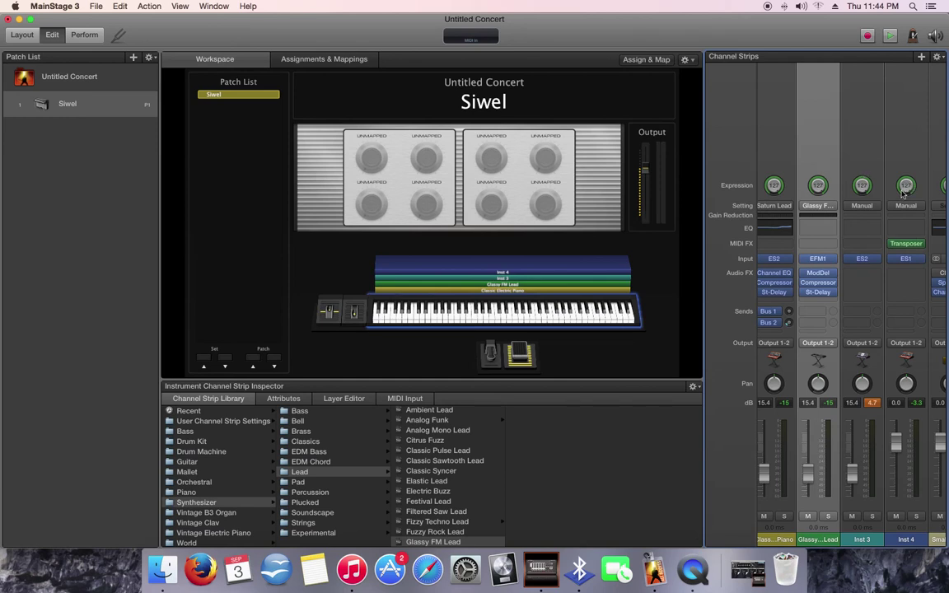
{"action": "left_click_drag", "start_coordinate": [906, 186], "coordinate": [906, 208]}
{"action": "left_click_drag", "start_coordinate": [896, 442], "coordinate": [897, 474]}
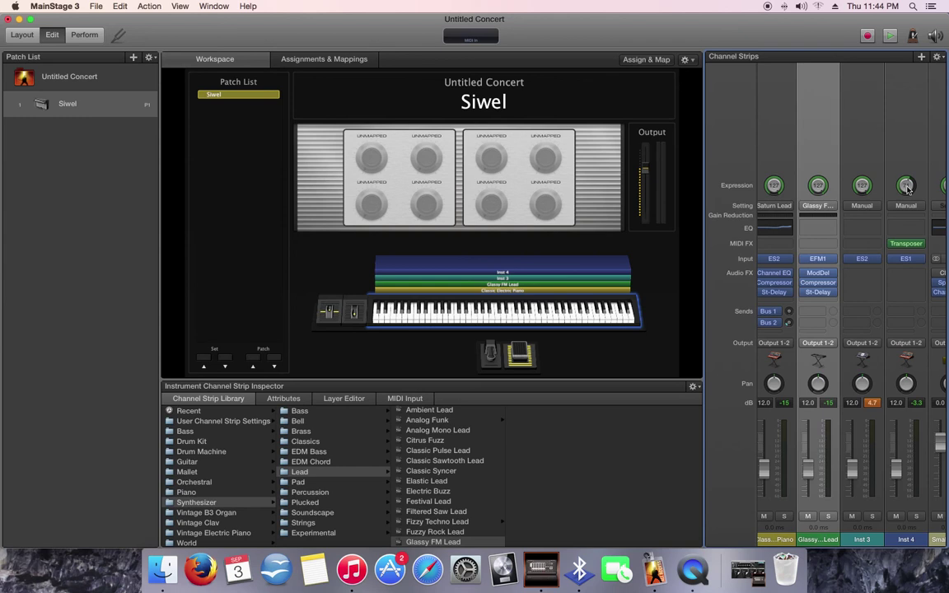
{"action": "left_click_drag", "start_coordinate": [907, 188], "coordinate": [912, 187]}
{"action": "scroll", "coordinate": [905, 479], "scroll_direction": "right", "scroll_amount": 1}
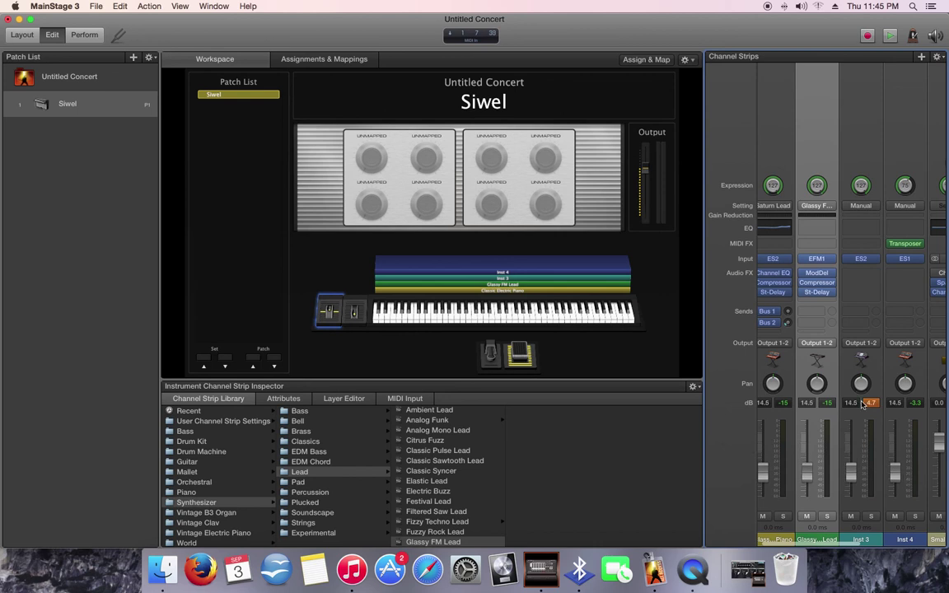
{"action": "scroll", "coordinate": [861, 403], "scroll_direction": "left", "scroll_amount": 1}
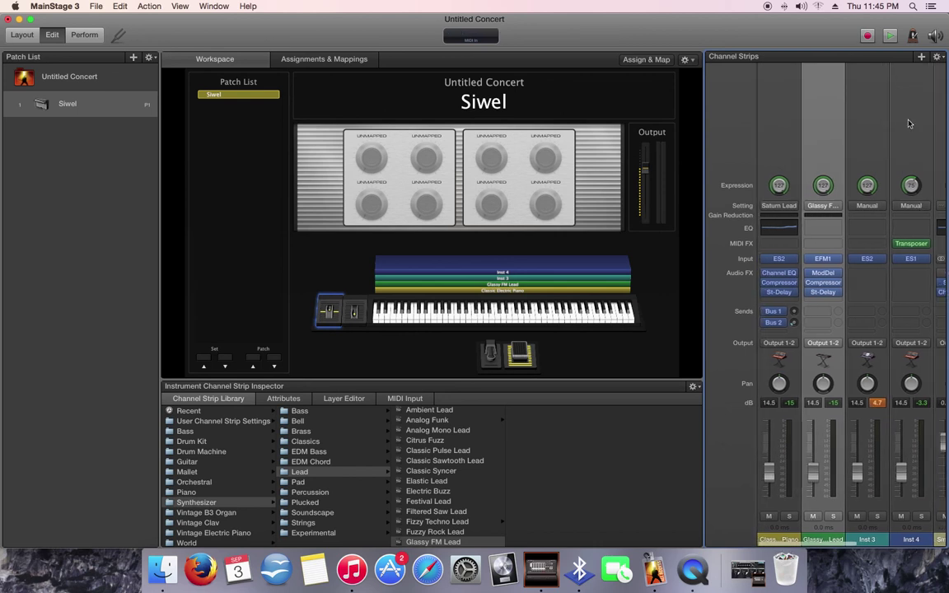
Set the expression to 40 on the ES1 strip, 109 on the Glassy FM Lead strip and 114 on the Saturn Lead strip
{"action": "left_click", "coordinate": [913, 116]}
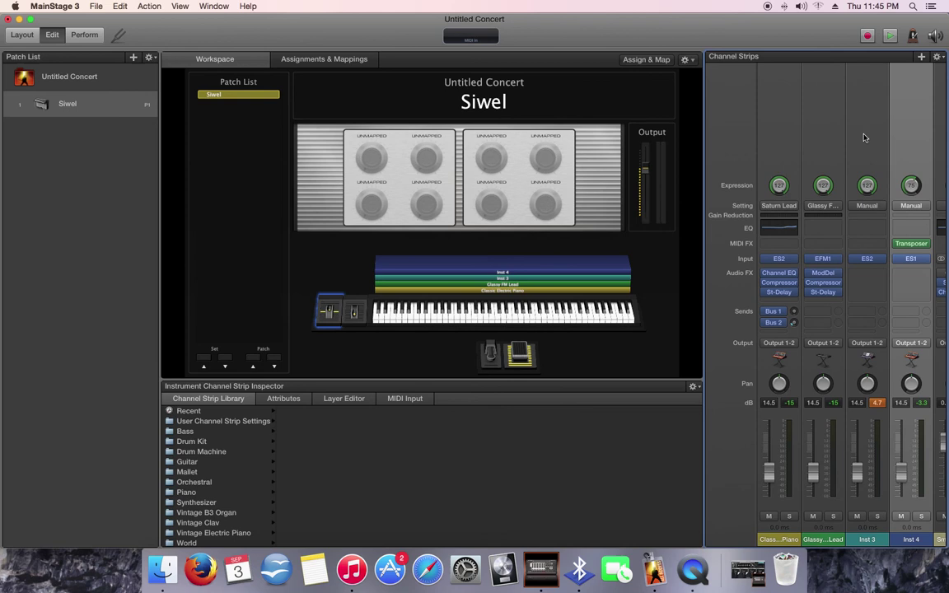
{"action": "left_click_drag", "start_coordinate": [912, 187], "coordinate": [913, 198]}
{"action": "left_click", "coordinate": [821, 162]}
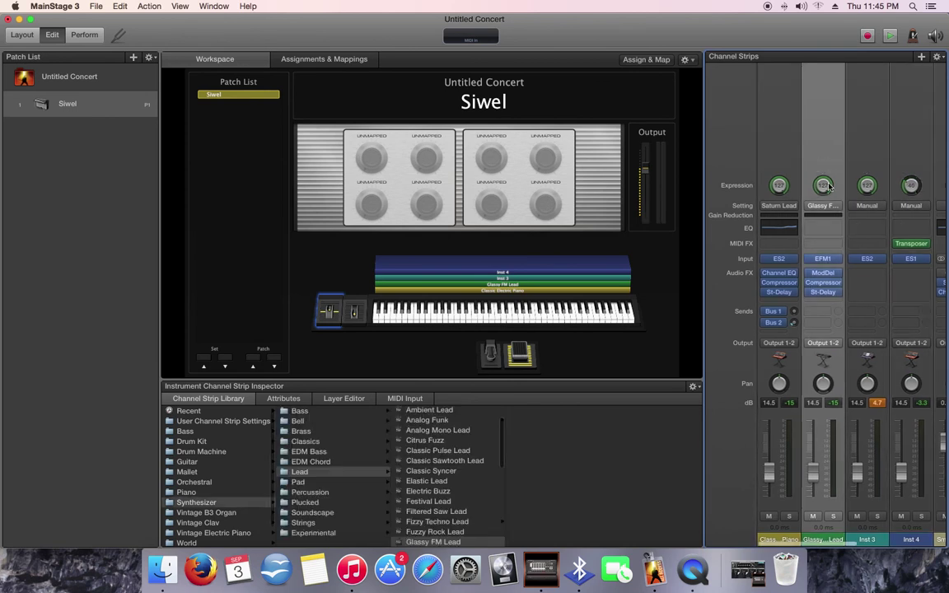
{"action": "left_click_drag", "start_coordinate": [823, 189], "coordinate": [820, 200]}
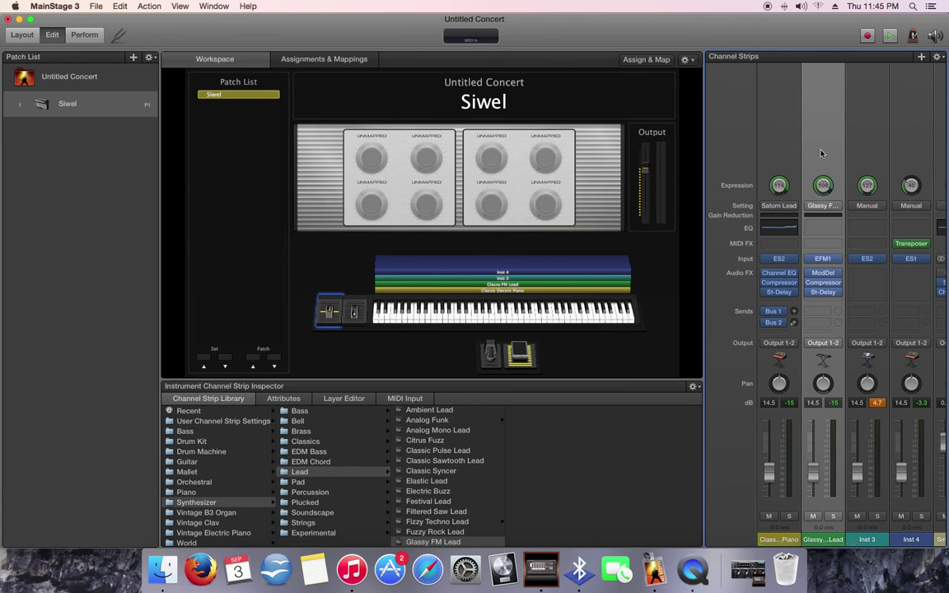
Compare the layered sound with the fourth strip's Transposer bypassed and switched back on
{"action": "scroll", "coordinate": [819, 214], "scroll_direction": "right", "scroll_amount": 2}
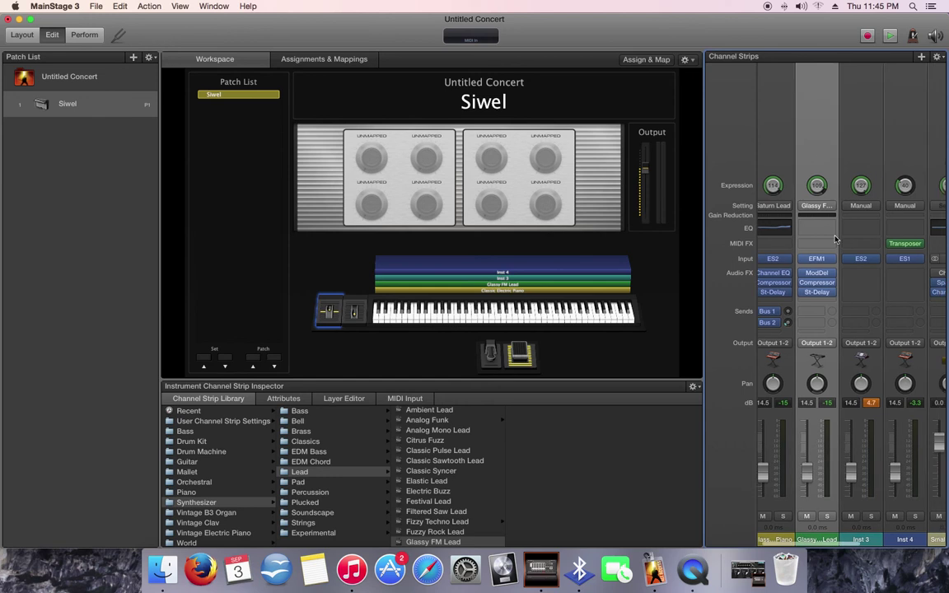
{"action": "scroll", "coordinate": [819, 248], "scroll_direction": "left", "scroll_amount": 2}
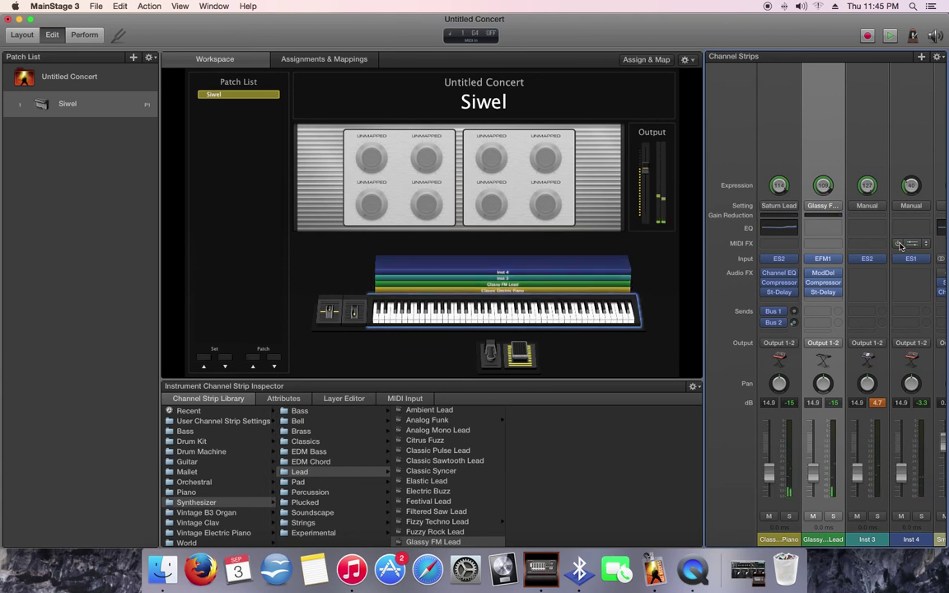
{"action": "left_click", "coordinate": [901, 245]}
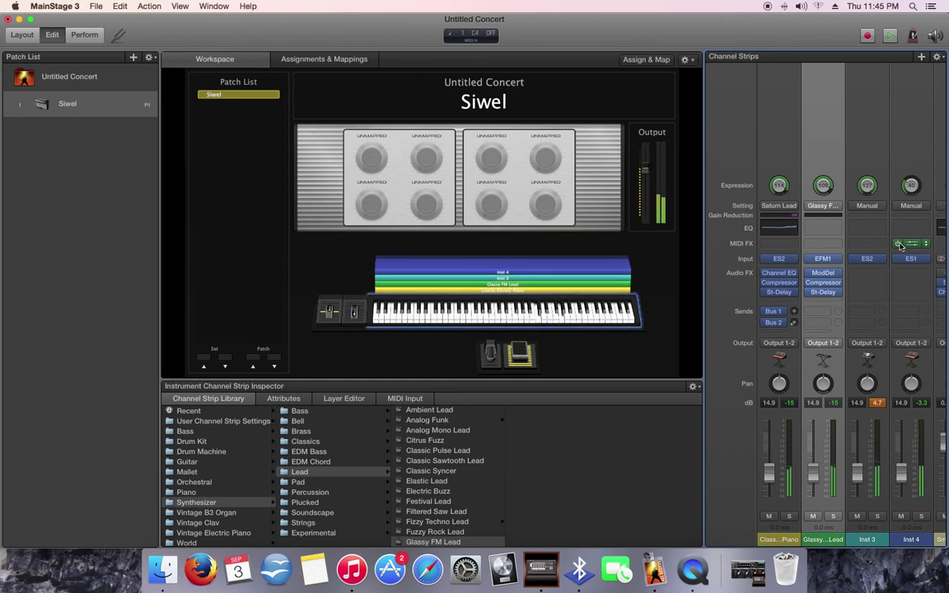
Insert a Transposer MIDI effect on the Glassy FM Lead strip, transpose it by 12 semitones and close its window
{"action": "left_click", "coordinate": [840, 246]}
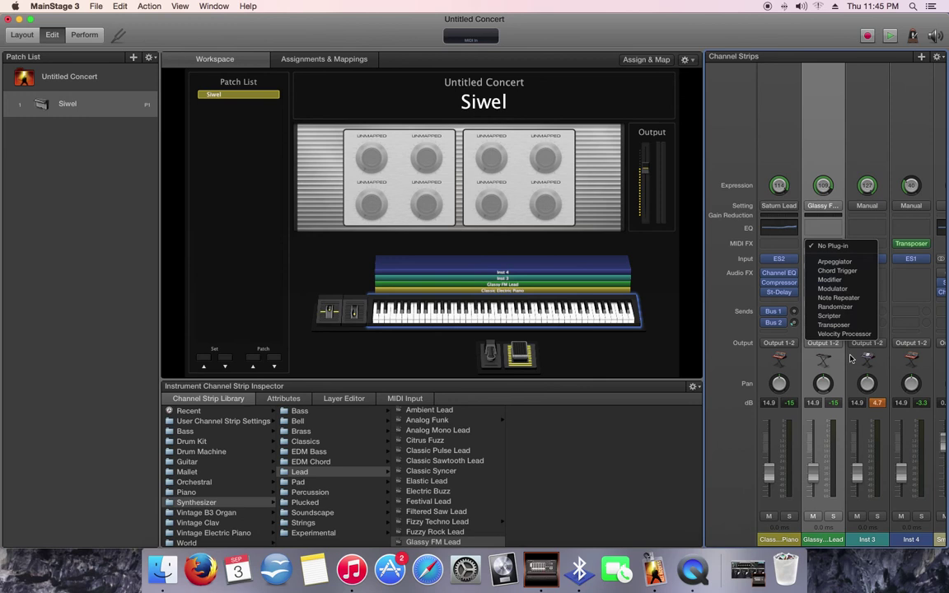
{"action": "left_click", "coordinate": [834, 326]}
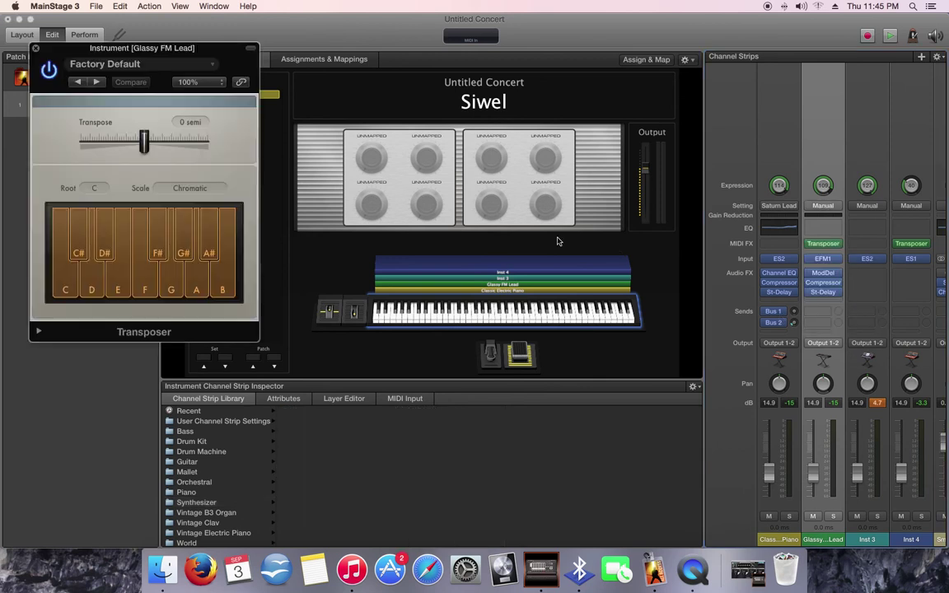
{"action": "left_click_drag", "start_coordinate": [145, 142], "coordinate": [175, 145]}
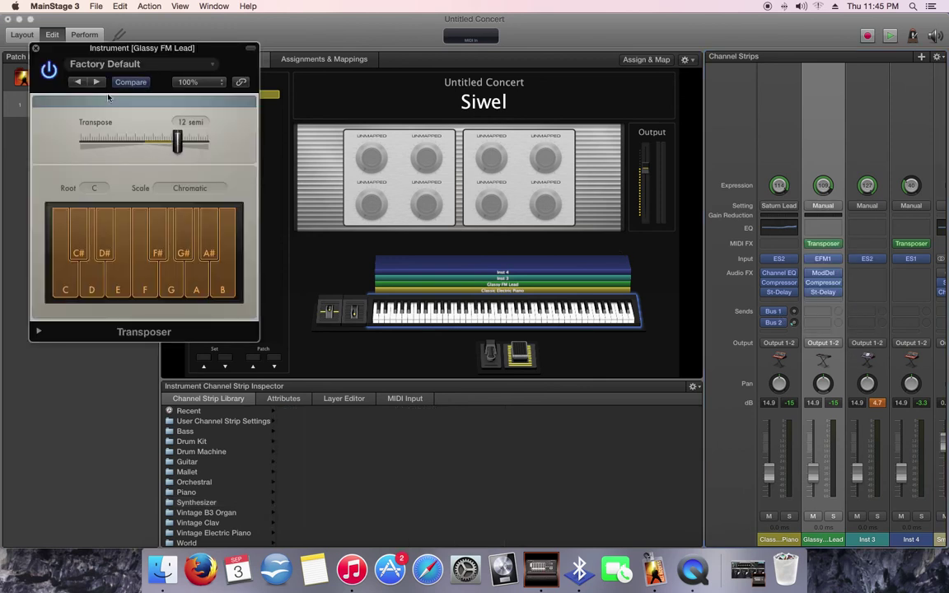
{"action": "left_click", "coordinate": [36, 49]}
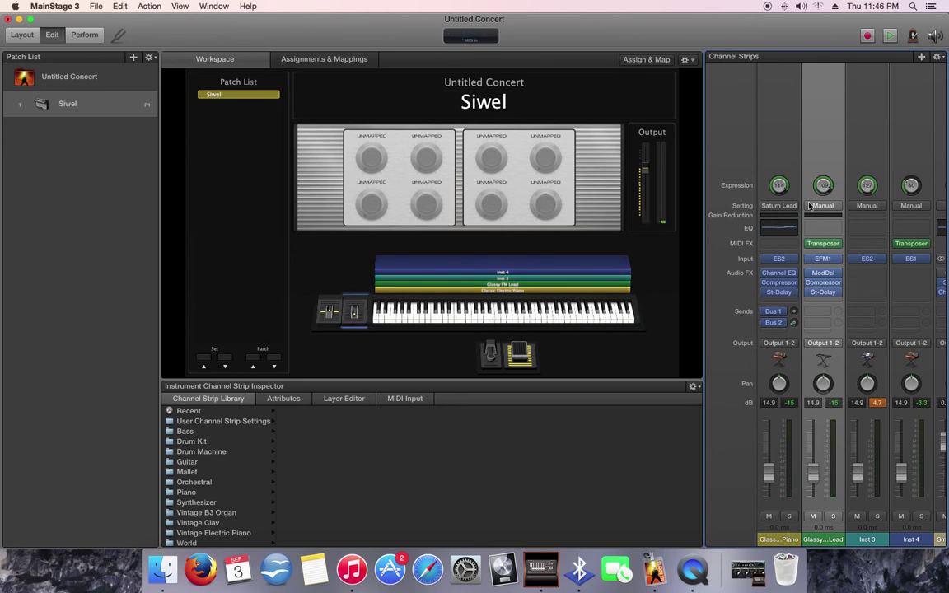
{"action": "scroll", "coordinate": [827, 163], "scroll_direction": "right", "scroll_amount": 1}
{"action": "mouse_move", "coordinate": [783, 262]}
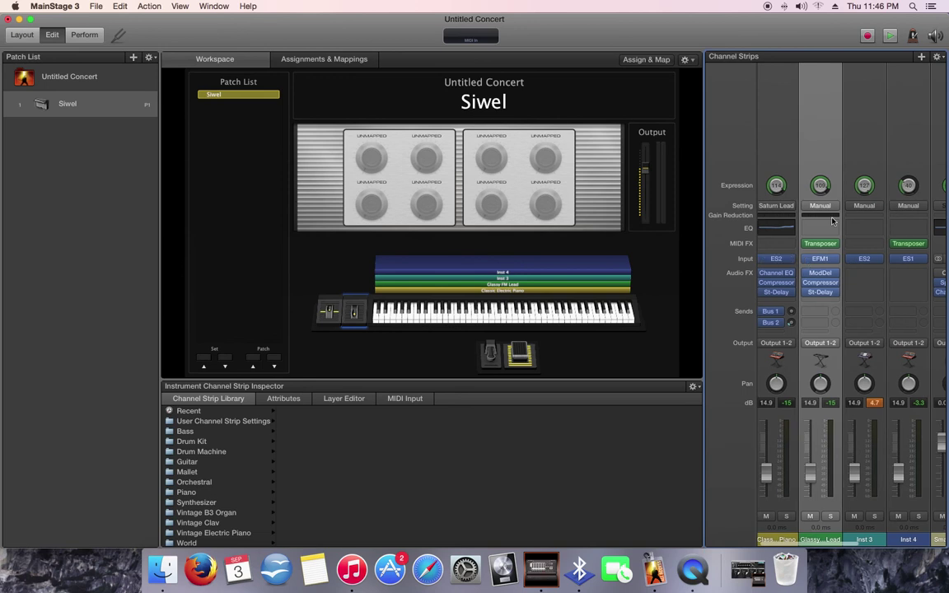
{"action": "scroll", "coordinate": [834, 218], "scroll_direction": "left", "scroll_amount": 1}
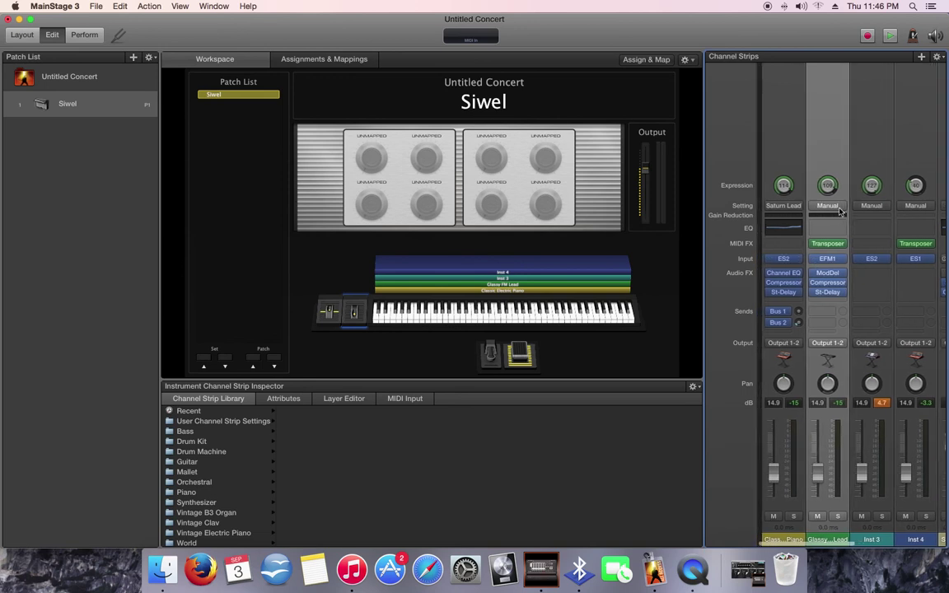